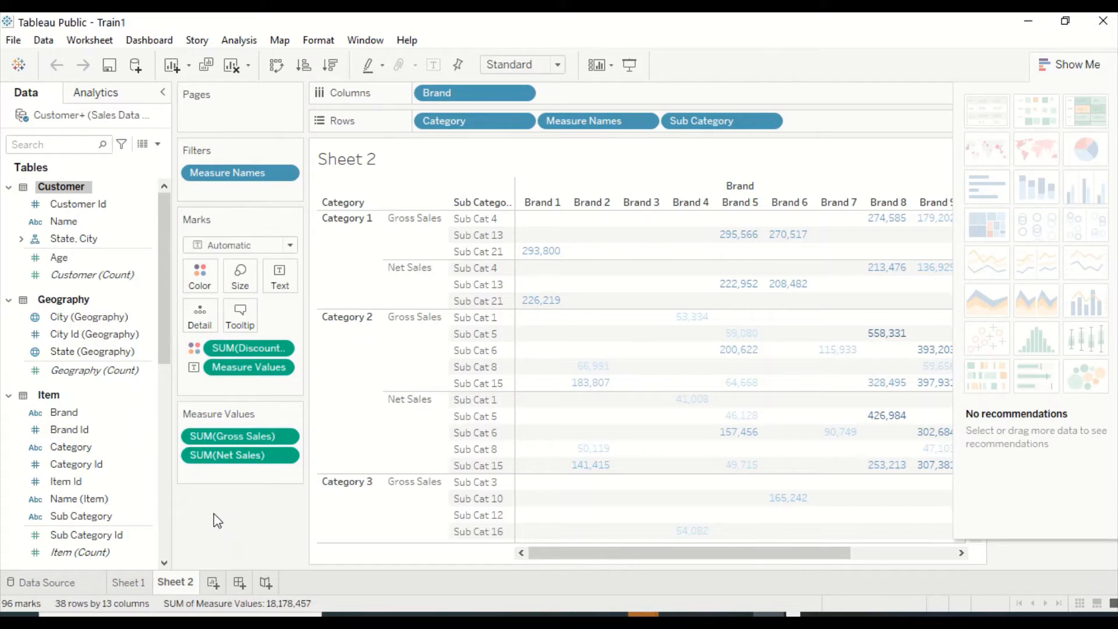
# Create a new worksheet that shows Net Sales by Brand as a pie chart.
pyautogui.click(213, 584)
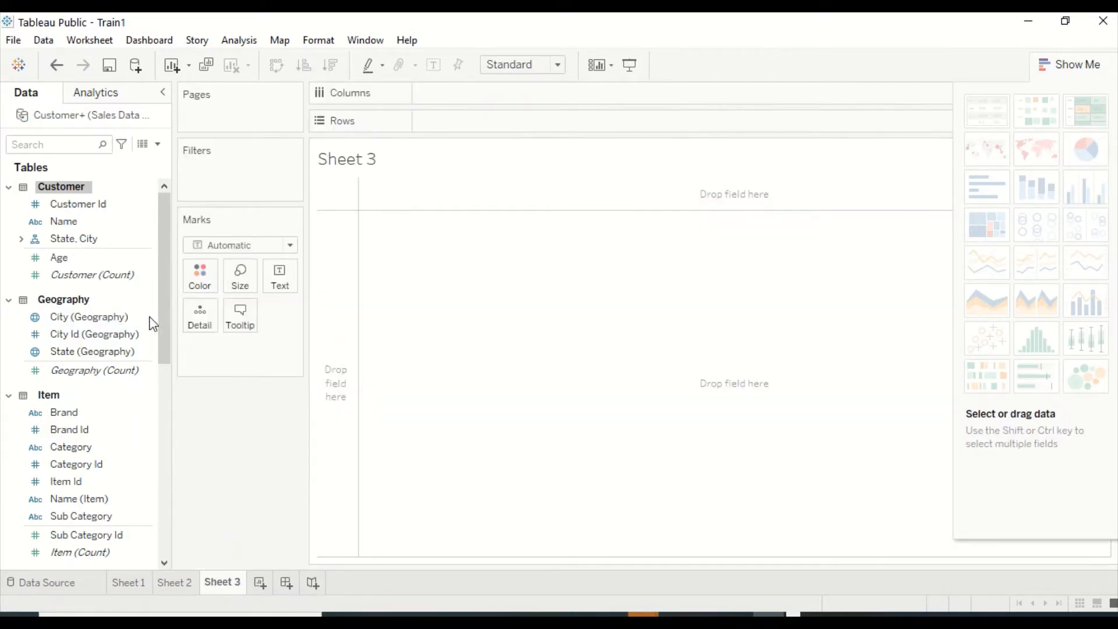
pyautogui.moveTo(64, 412); pyautogui.dragTo(387, 254)
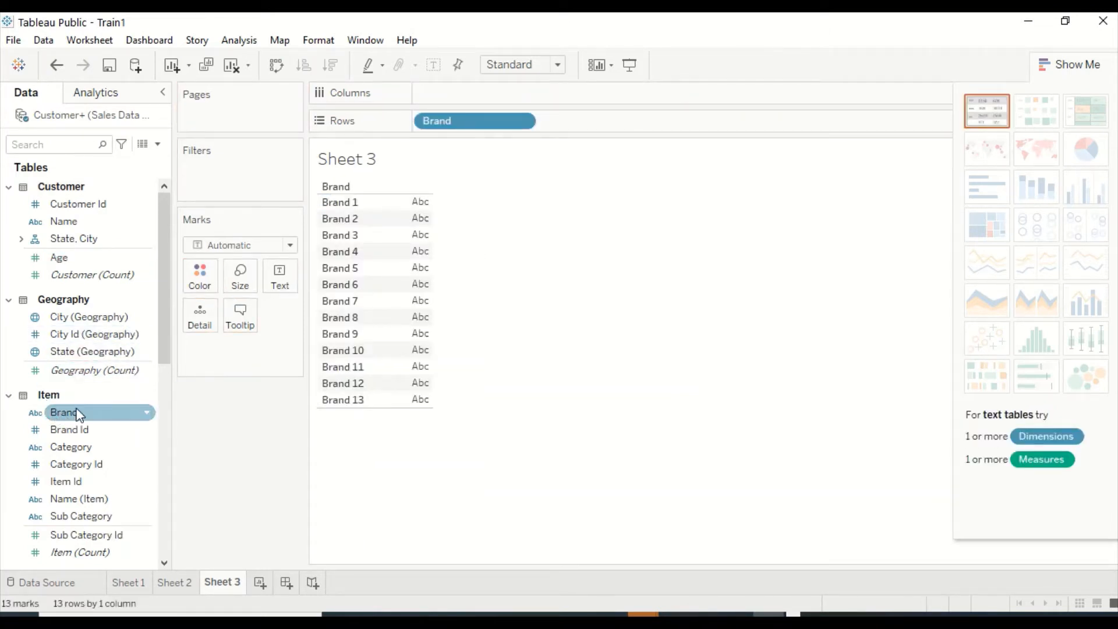
pyautogui.scroll(-1, 81, 407)
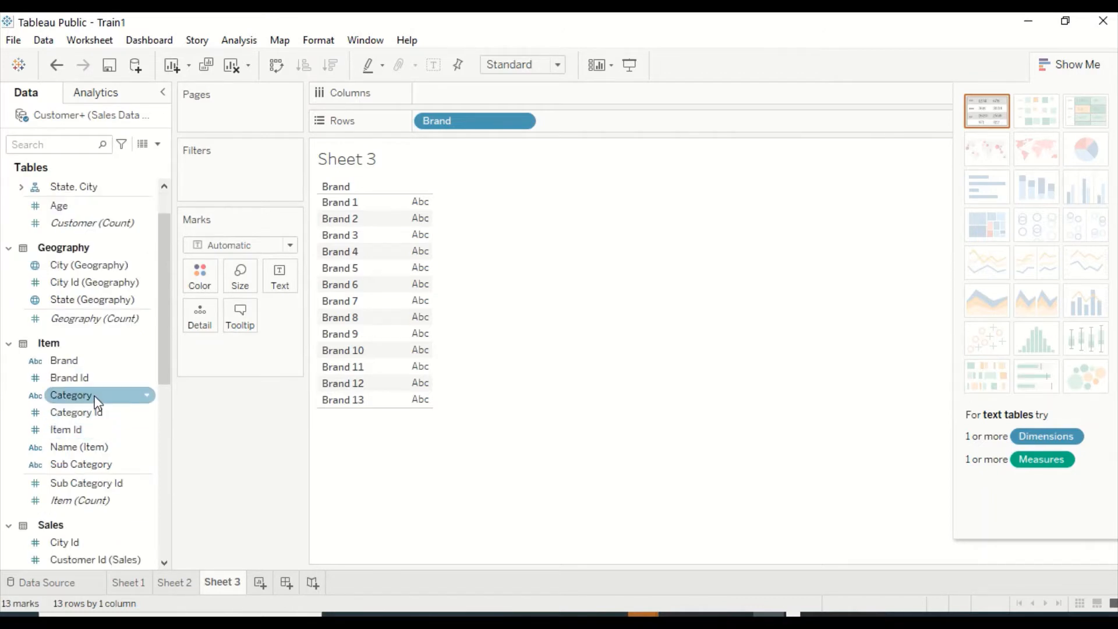
pyautogui.scroll(-5, 93, 402)
pyautogui.scroll(-3, 96, 402)
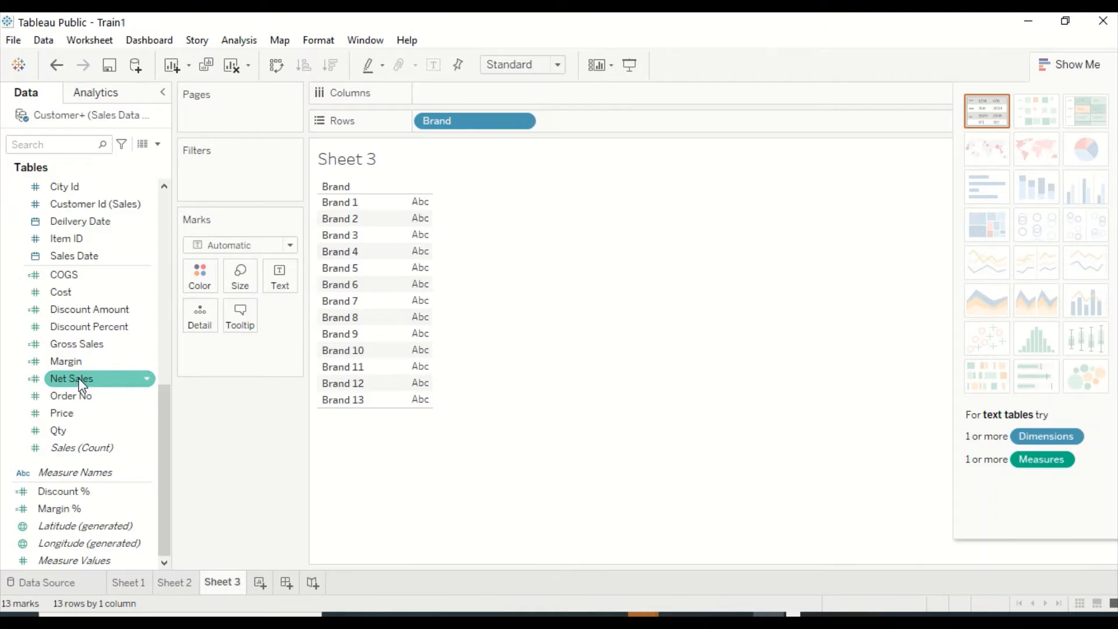
pyautogui.moveTo(81, 384); pyautogui.dragTo(419, 216)
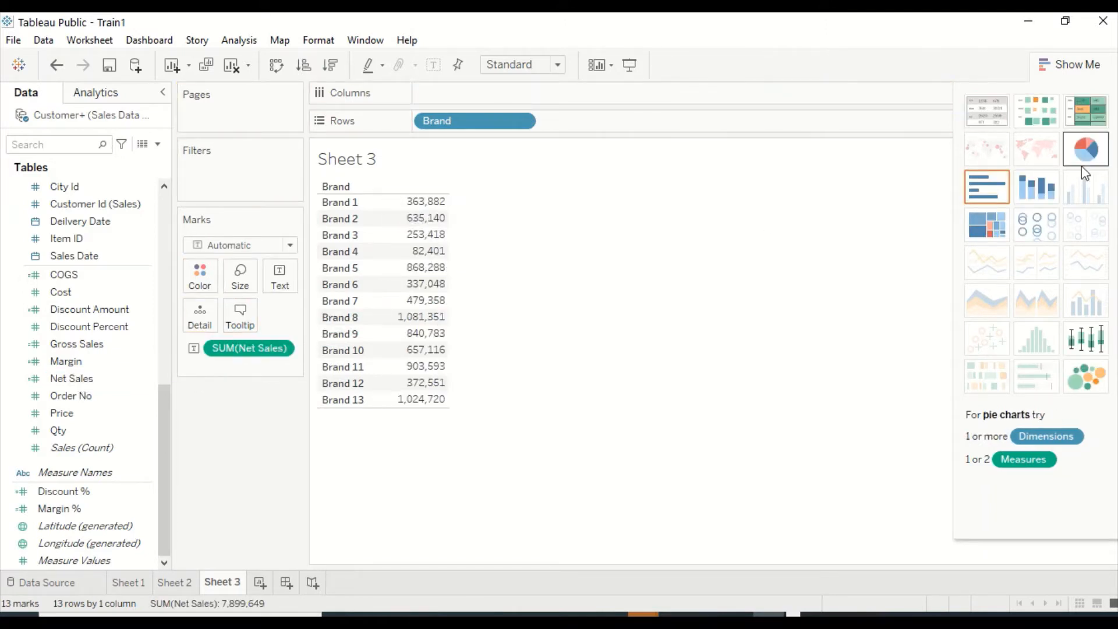
pyautogui.click(1087, 149)
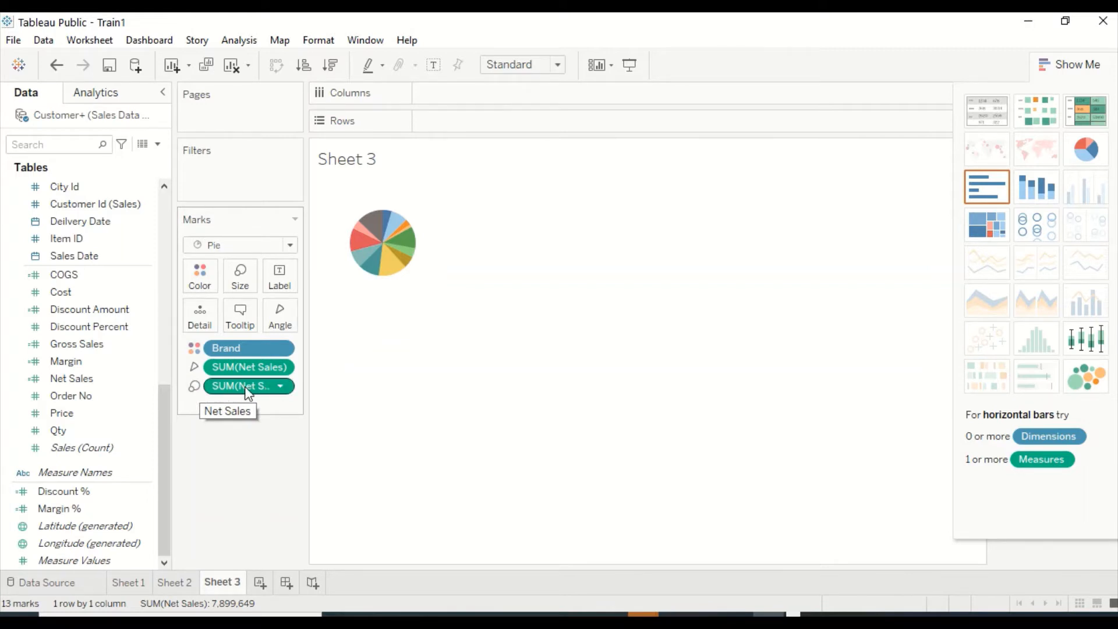
# Try Brand on Columns with Net Sales on both Rows and Columns, and rebuild the view as a pie chart.
pyautogui.moveTo(250, 348); pyautogui.dragTo(481, 87)
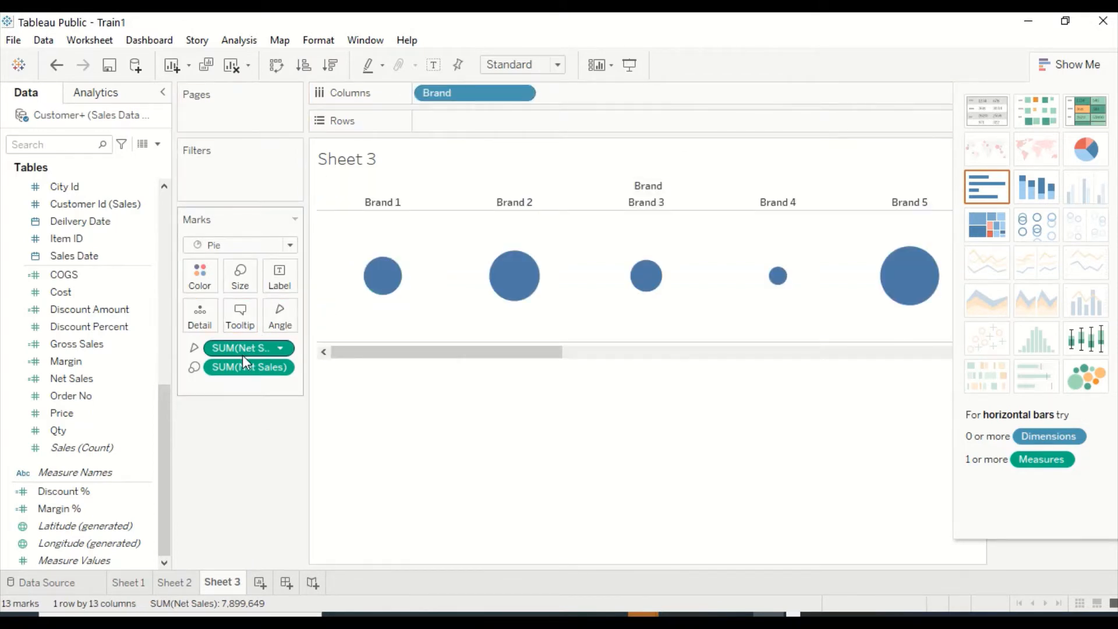
pyautogui.moveTo(235, 347); pyautogui.dragTo(469, 120)
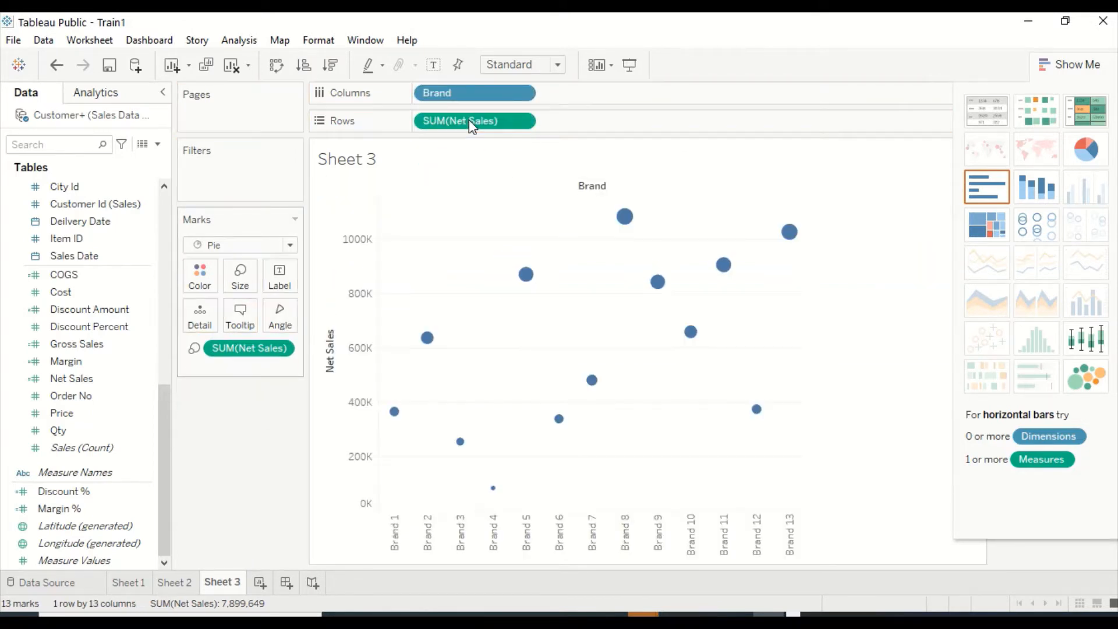
pyautogui.moveTo(236, 343); pyautogui.dragTo(622, 108)
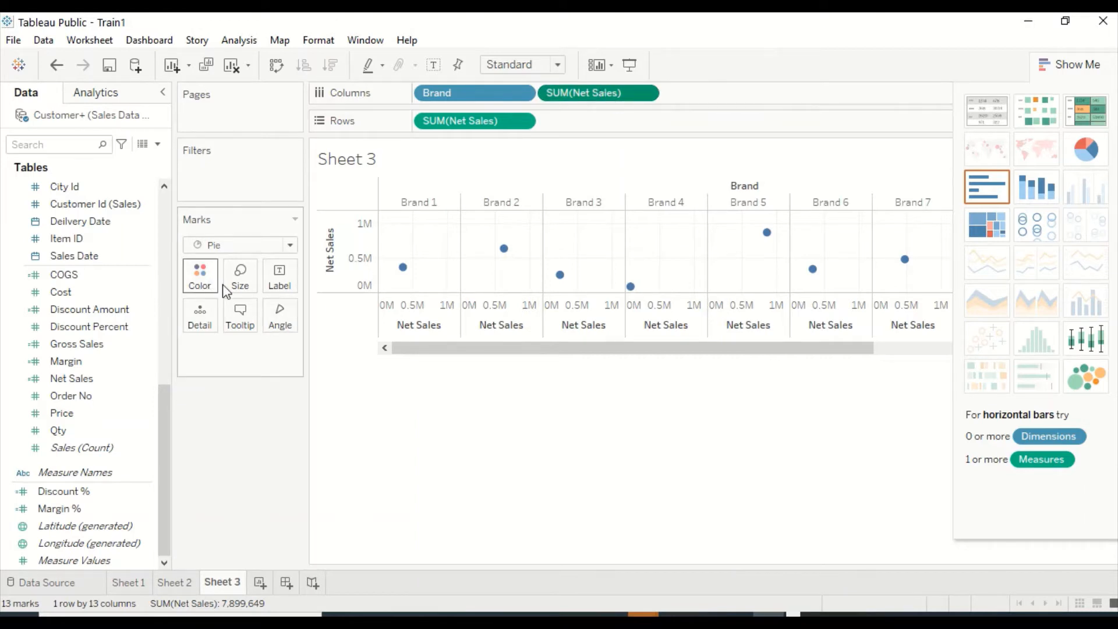
pyautogui.click(1086, 151)
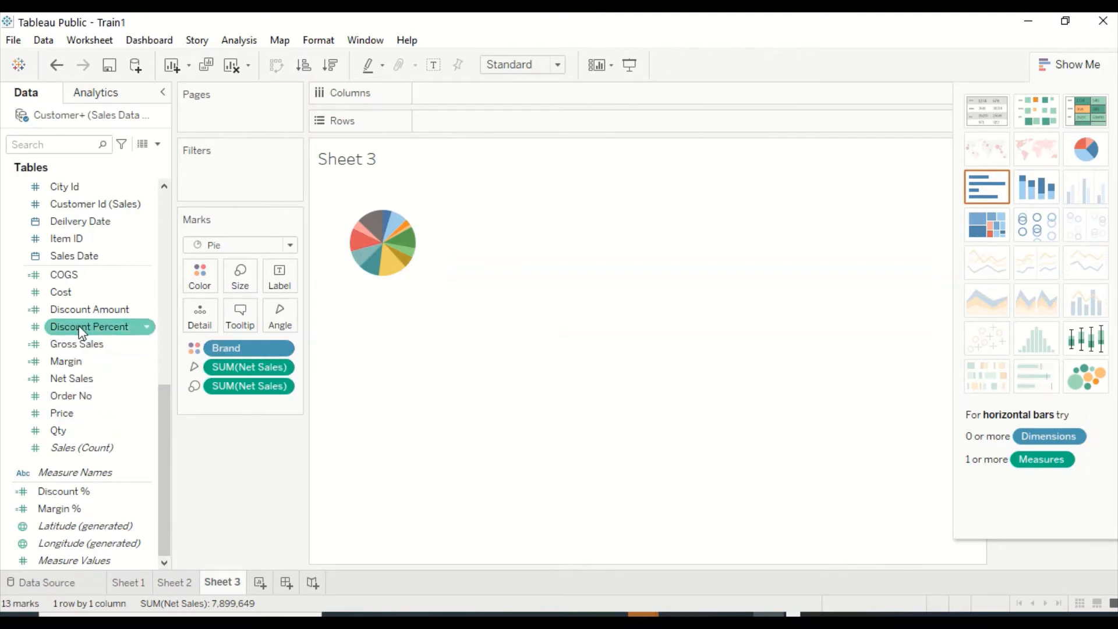
# Replace the measure on the pie chart's Size mark with COGS and open the worksheet's font formatting.
pyautogui.moveTo(63, 276); pyautogui.dragTo(240, 285)
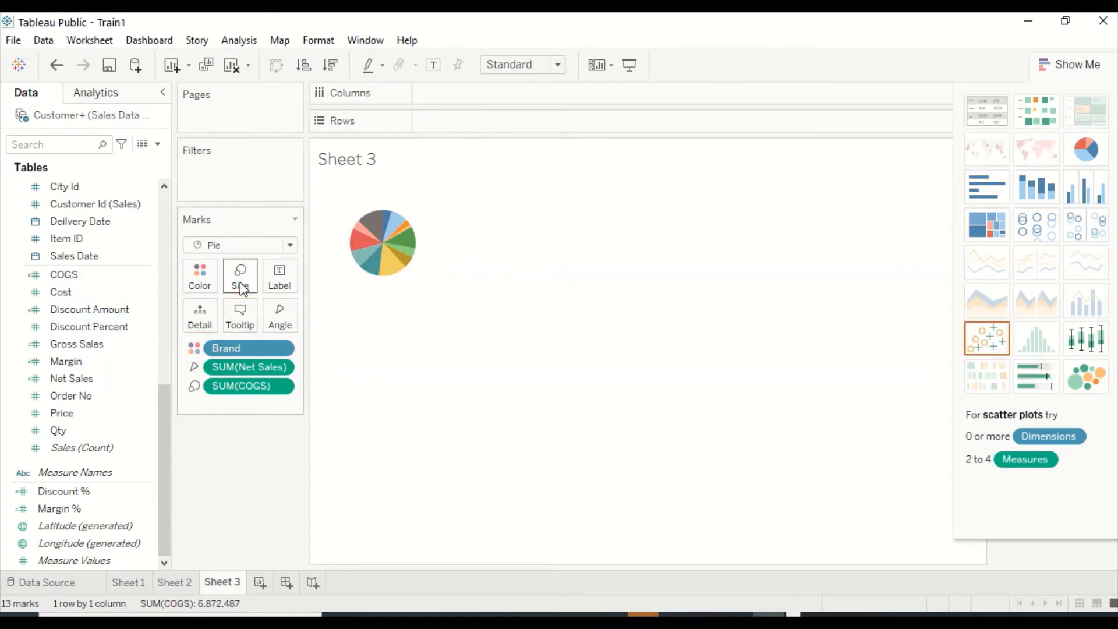
pyautogui.moveTo(393, 235)
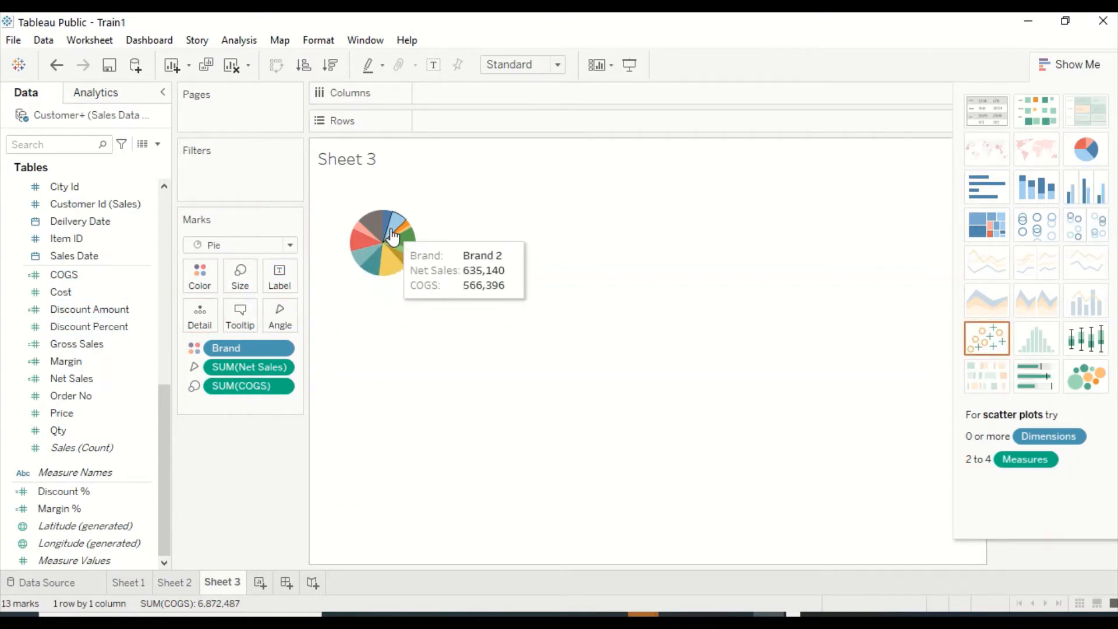
pyautogui.moveTo(396, 264)
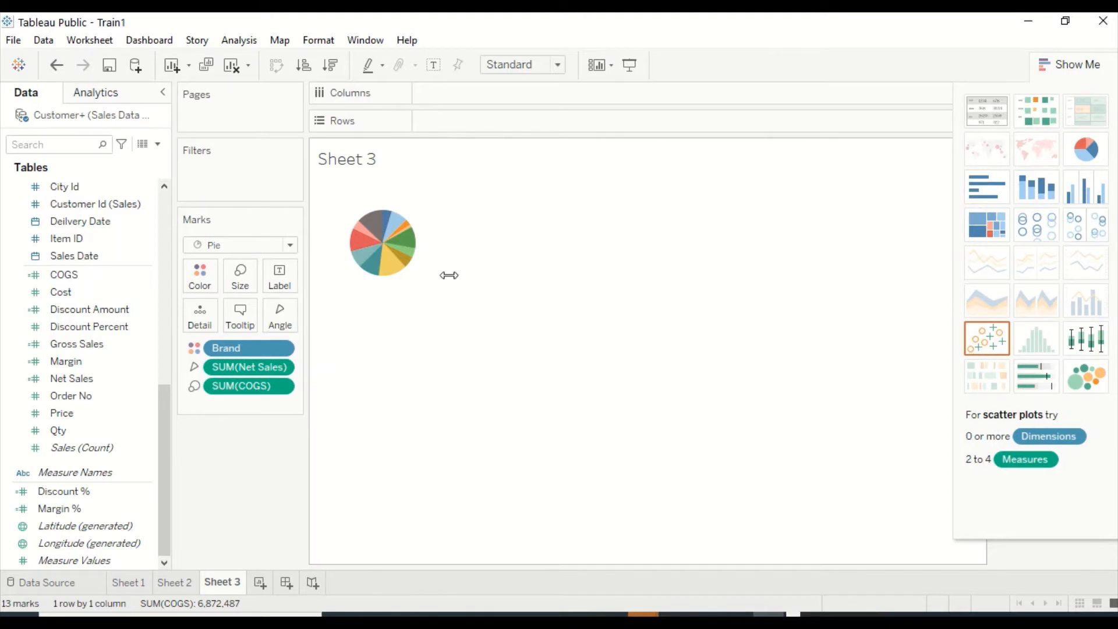
pyautogui.rightClick(366, 205)
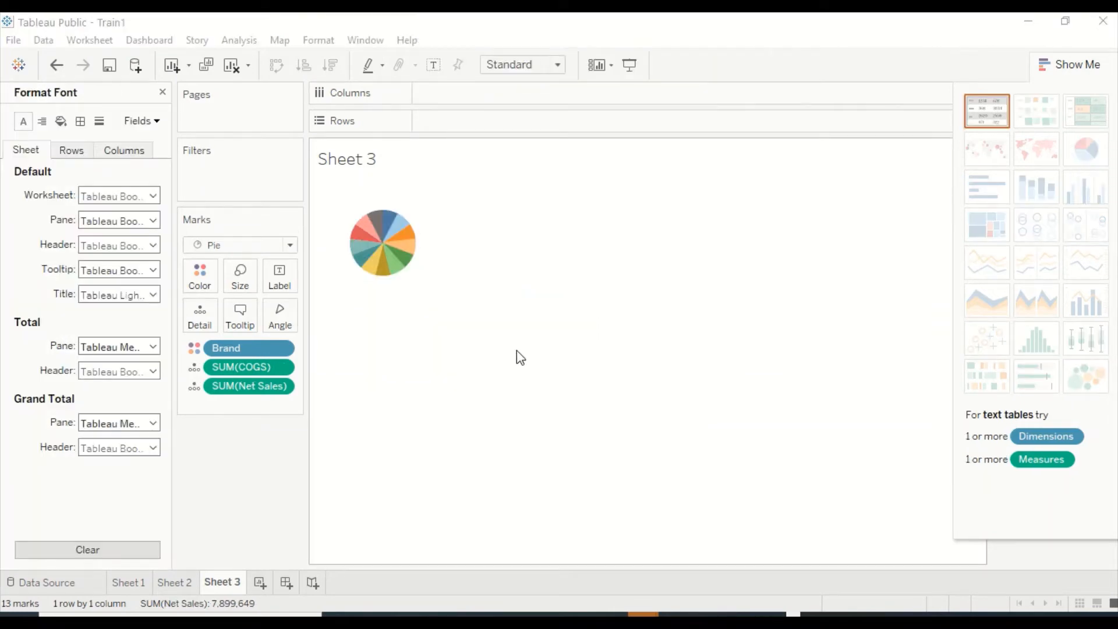
# Fit the pie chart to Entire View and enlarge the pie with the Size mark, closing the font formatting.
pyautogui.click(559, 65)
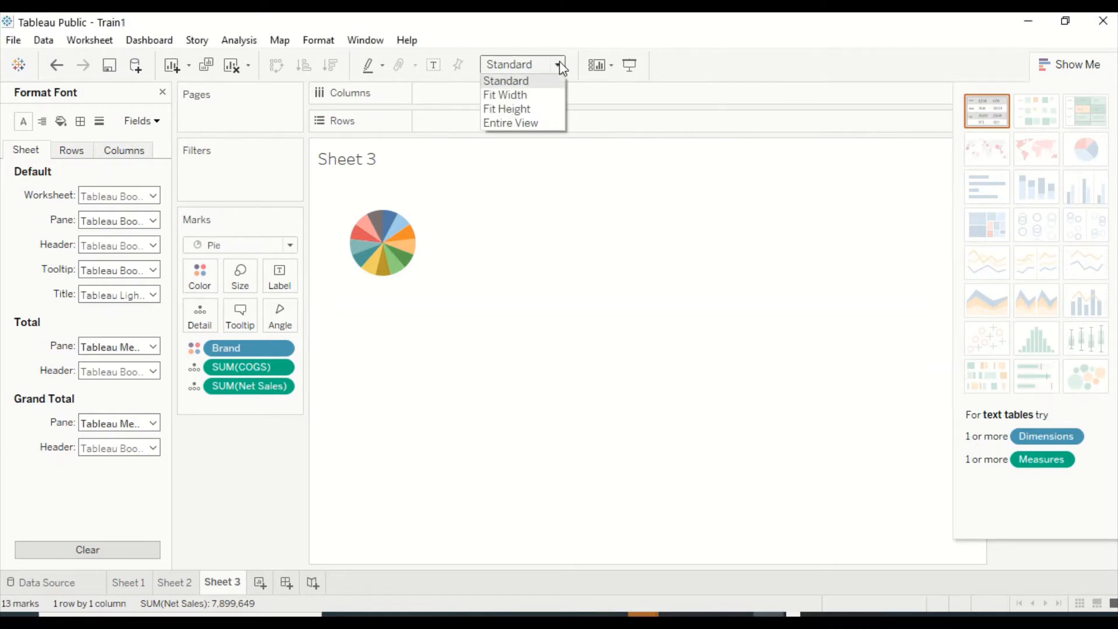
pyautogui.click(530, 123)
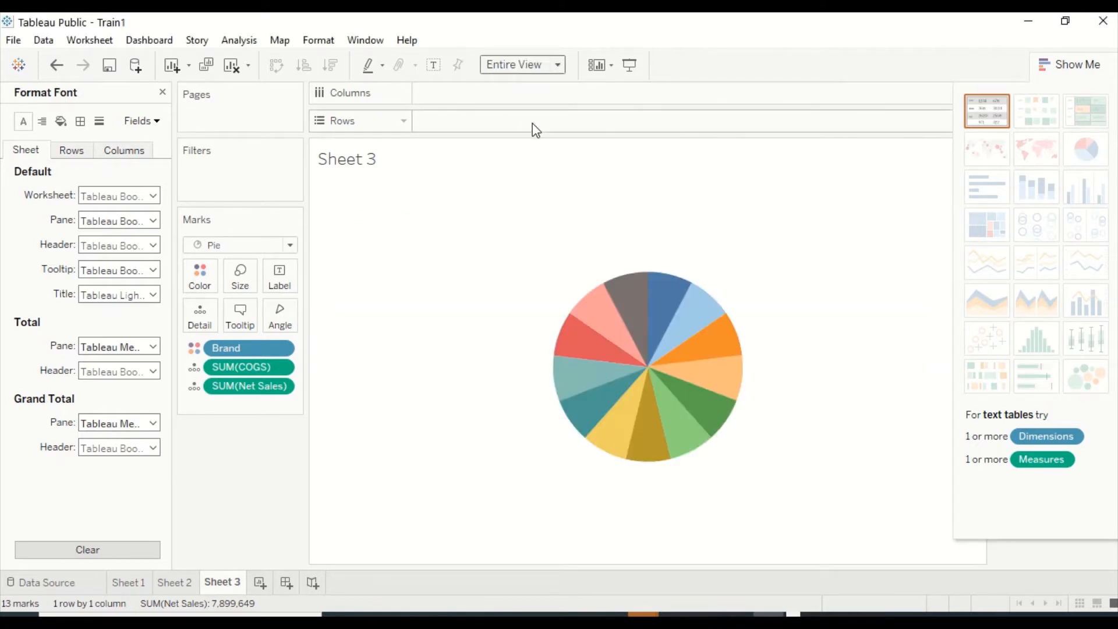
pyautogui.click(254, 285)
pyautogui.moveTo(271, 316); pyautogui.dragTo(285, 323)
pyautogui.moveTo(664, 291)
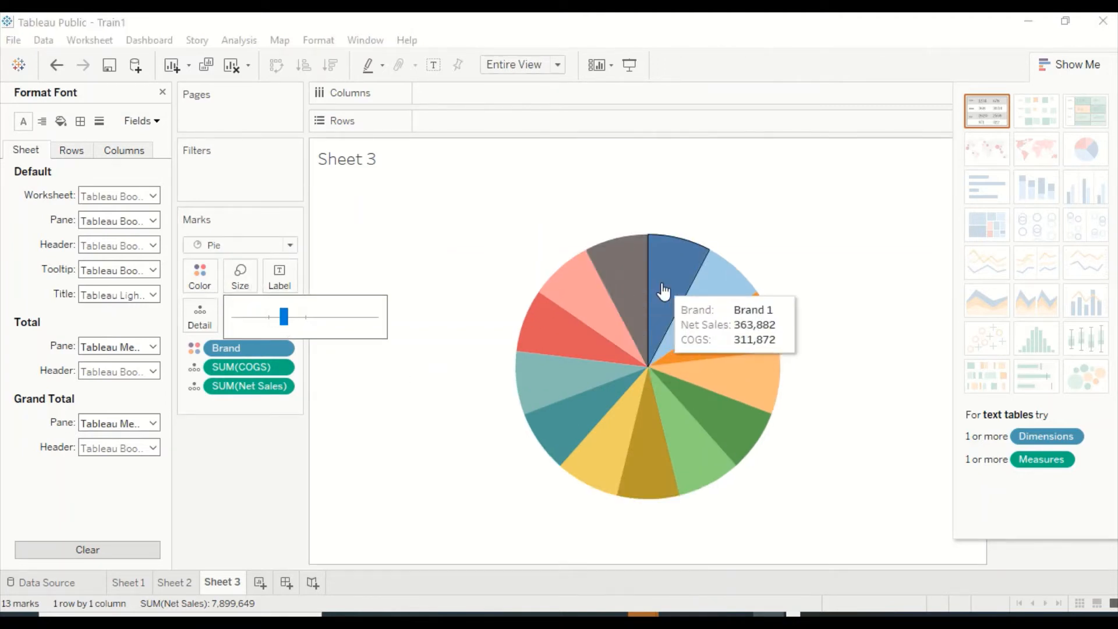
pyautogui.moveTo(688, 309)
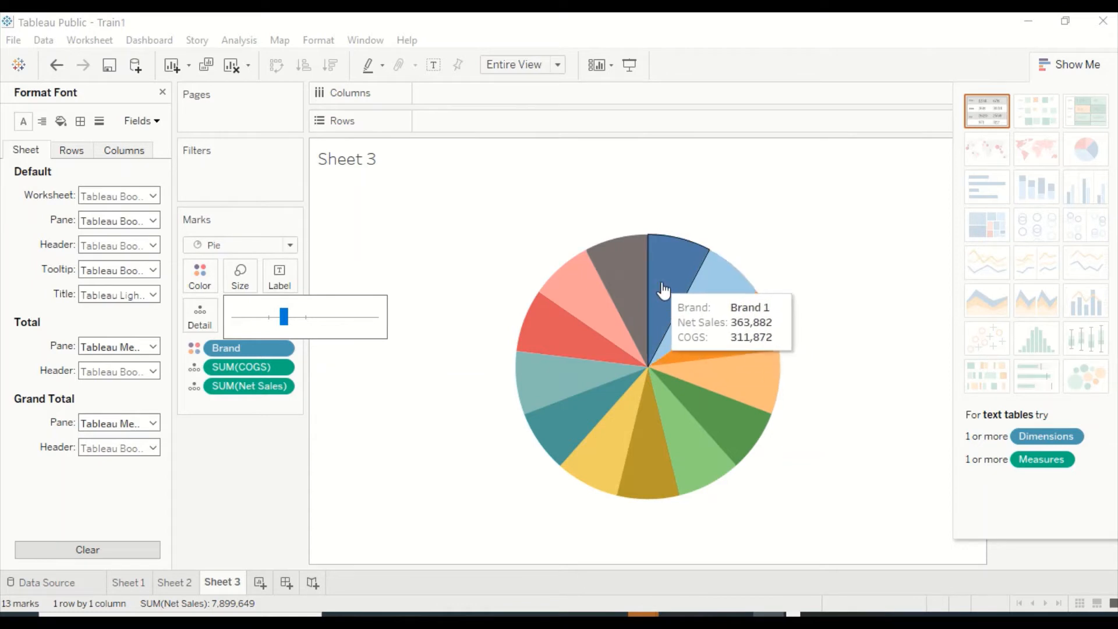
pyautogui.moveTo(584, 382)
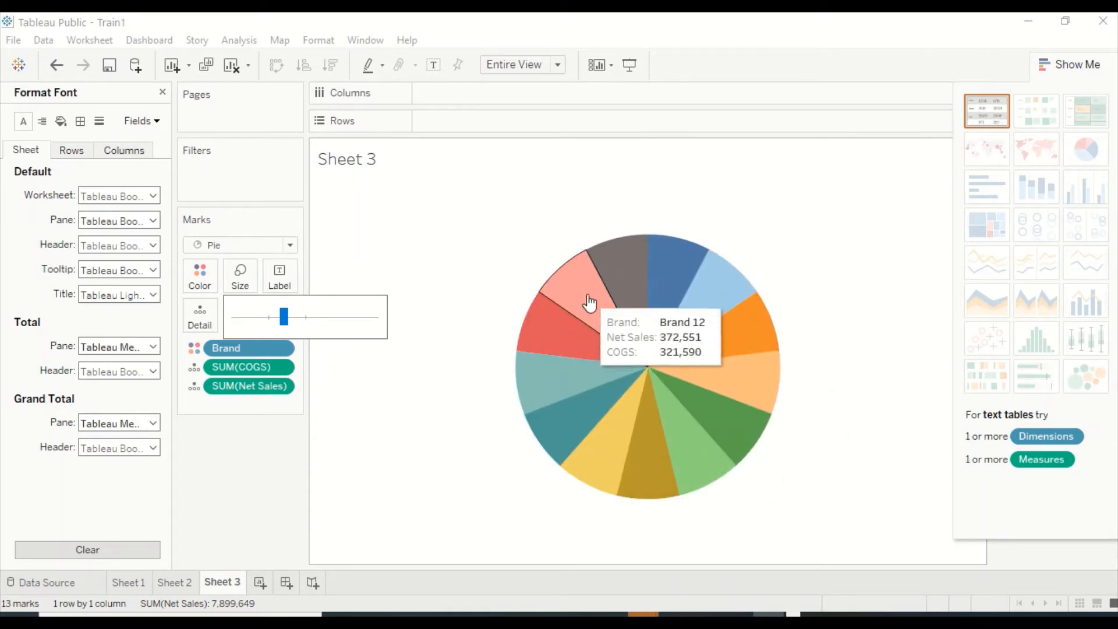
pyautogui.click(441, 233)
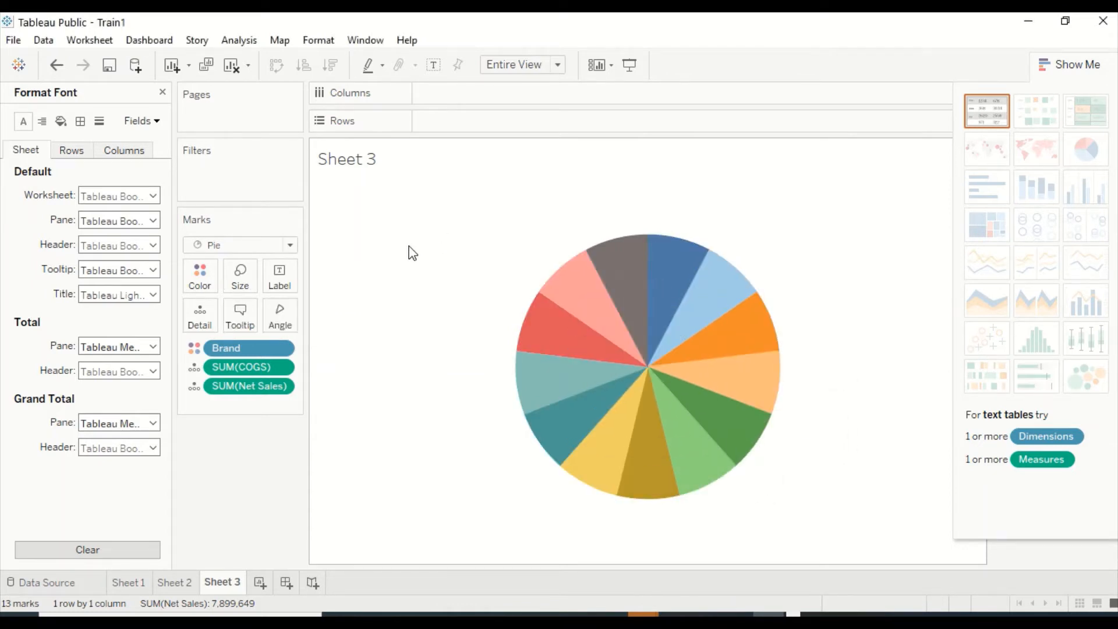
pyautogui.click(162, 92)
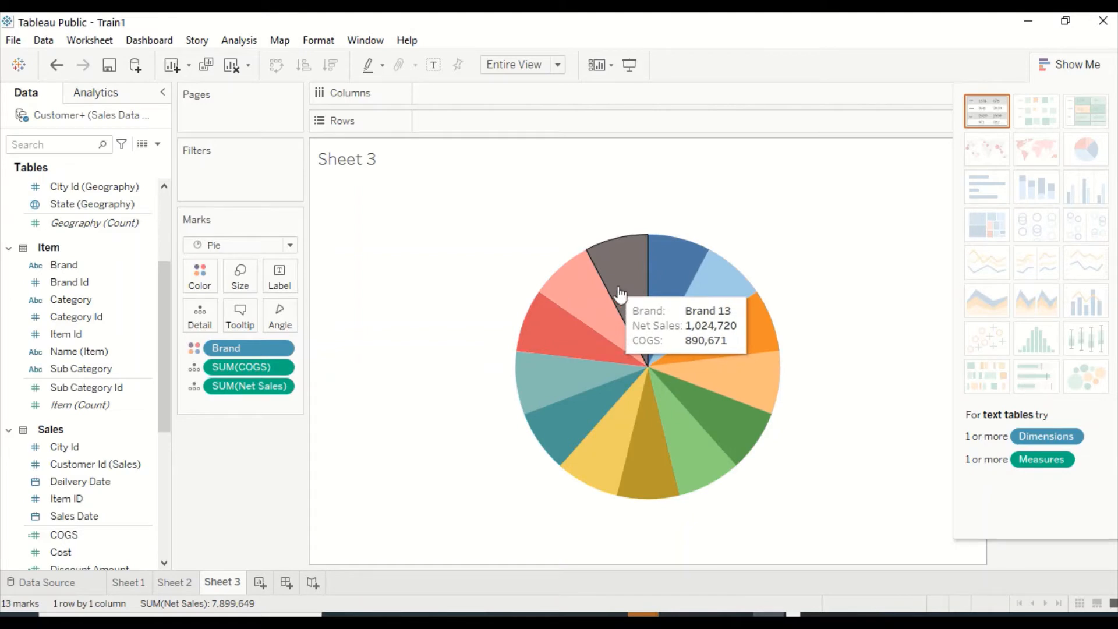
# Label each pie slice with its Brand and Net Sales.
pyautogui.click(64, 265)
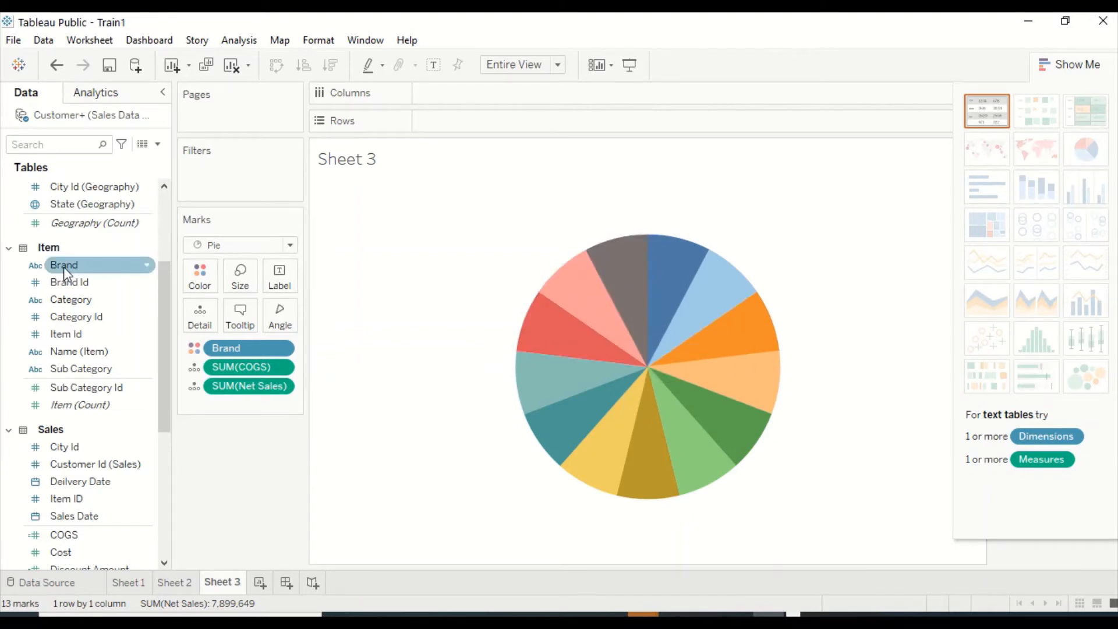
pyautogui.moveTo(61, 271); pyautogui.dragTo(280, 280)
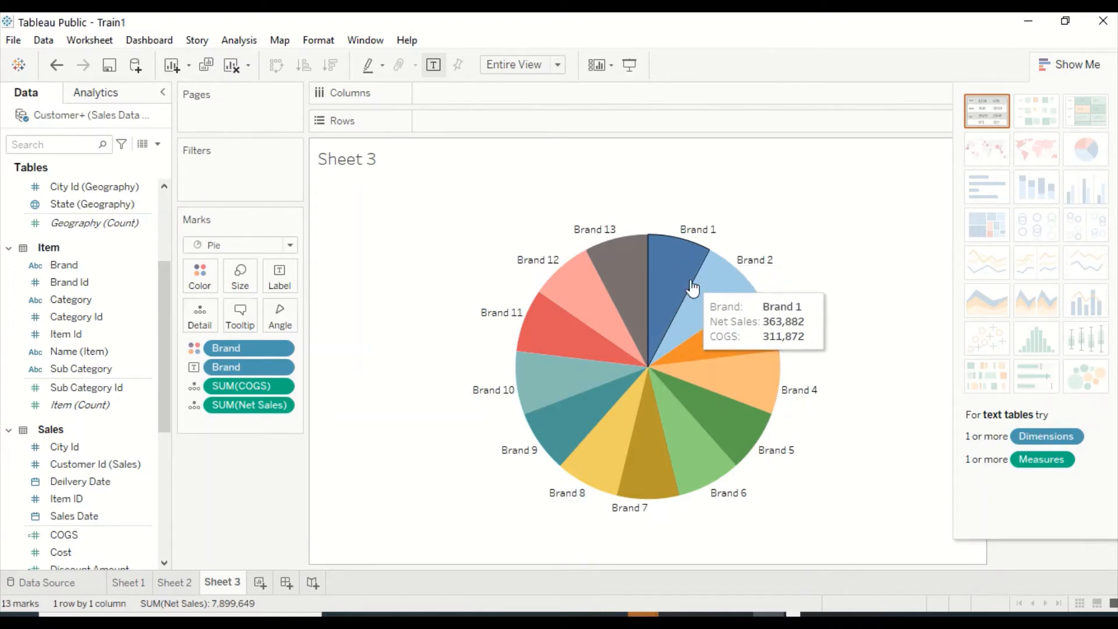
pyautogui.click(80, 387)
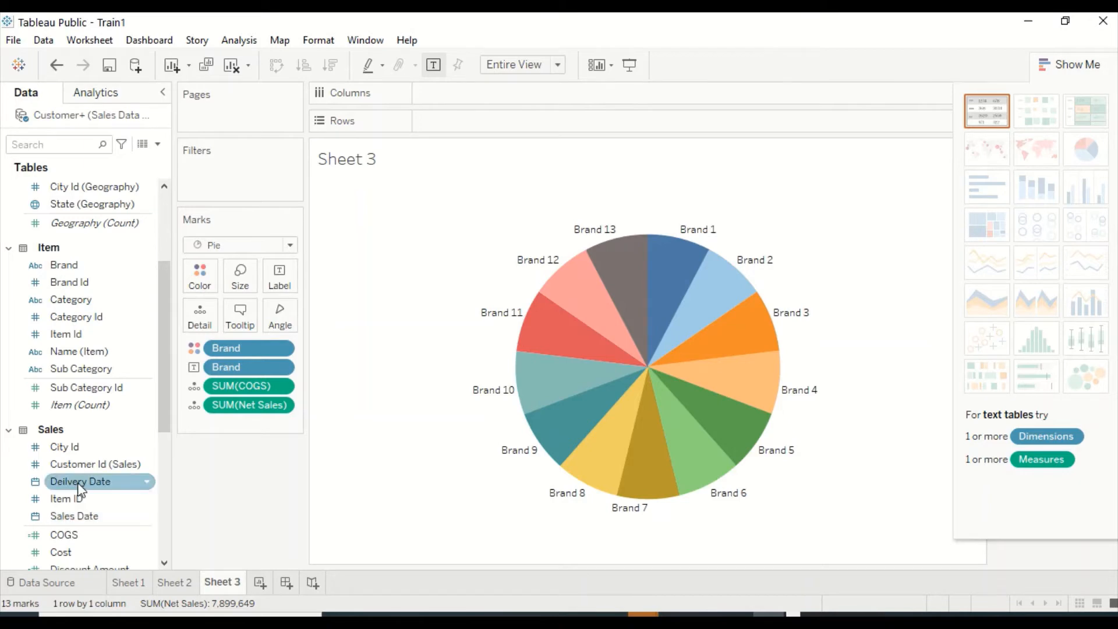
pyautogui.scroll(-2, 85, 434)
pyautogui.scroll(-5, 85, 434)
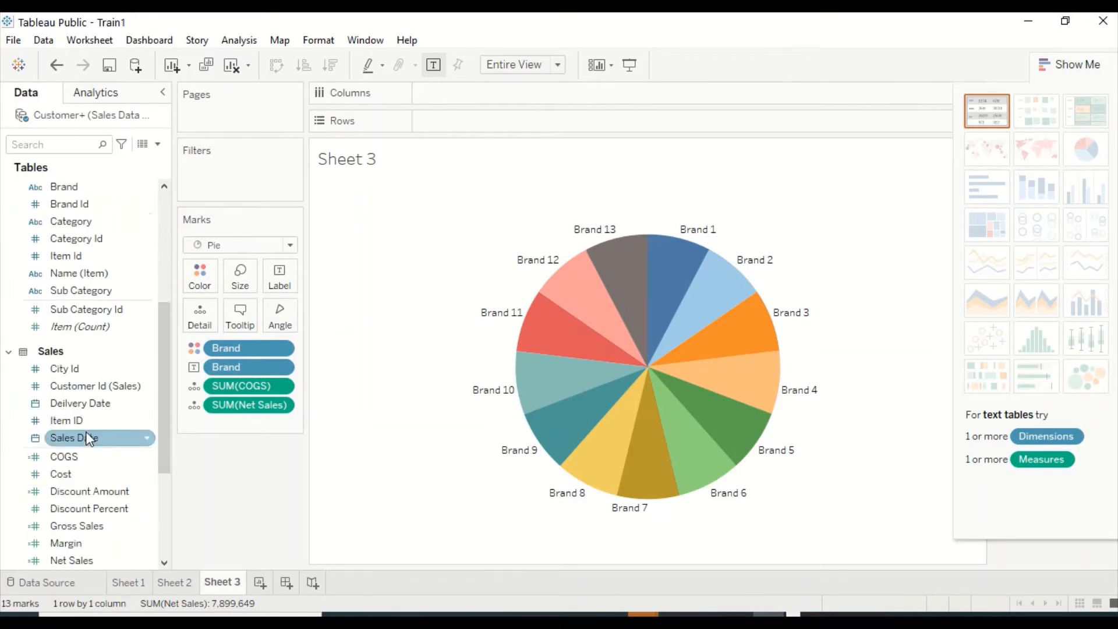
pyautogui.moveTo(85, 514); pyautogui.dragTo(288, 278)
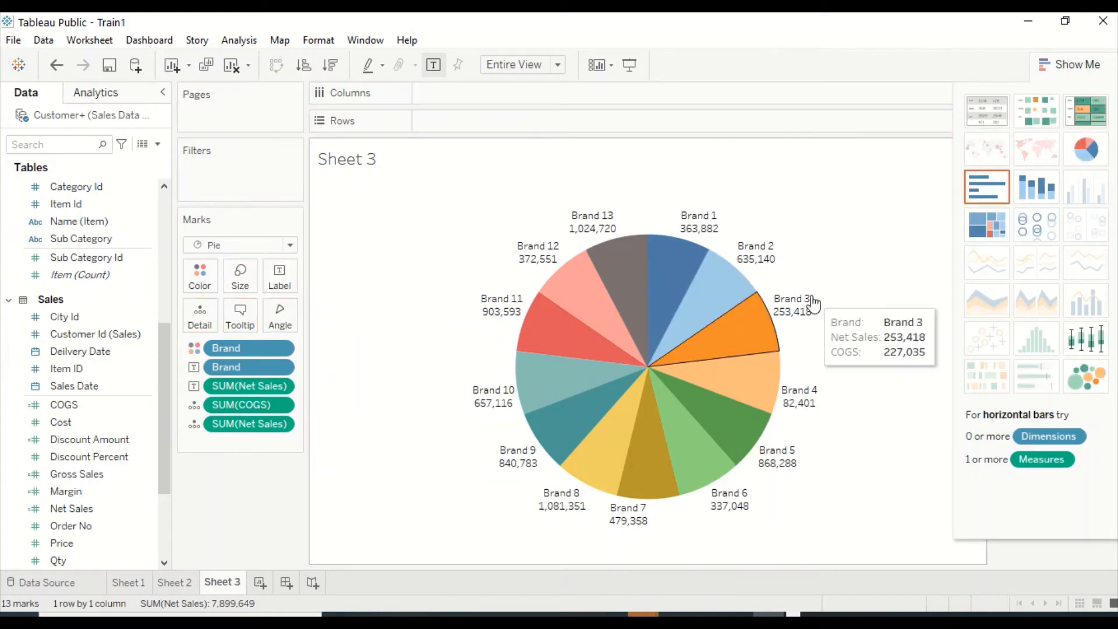
# Edit the slice label text to read "Brand: <Brand>" and "Net Sales : <SUM(Net Sales)>" on two lines.
pyautogui.click(282, 285)
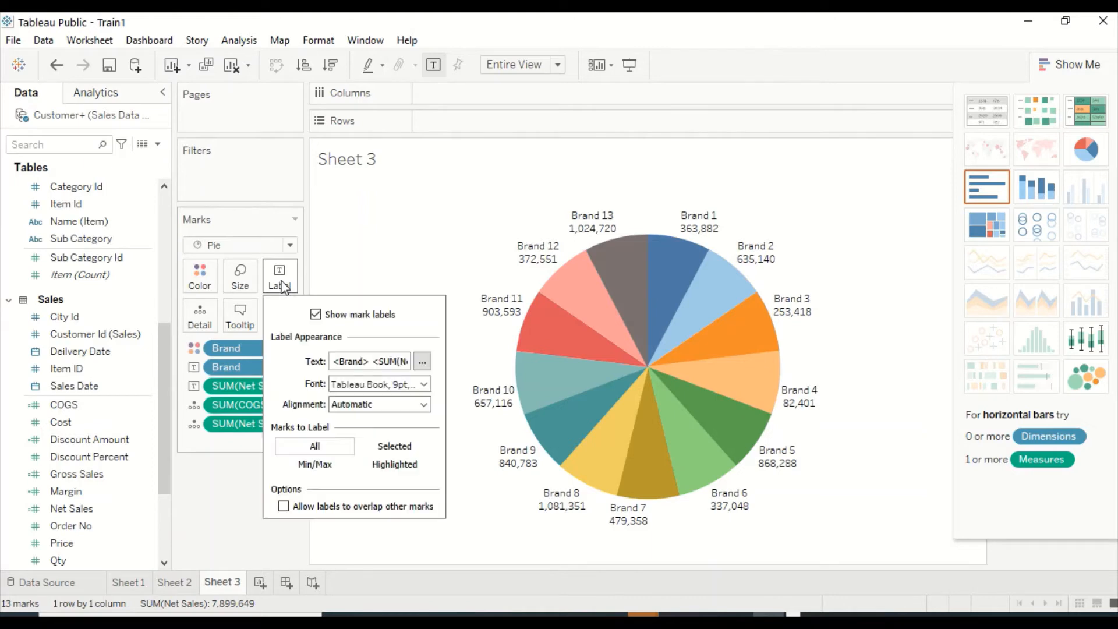
pyautogui.click(424, 362)
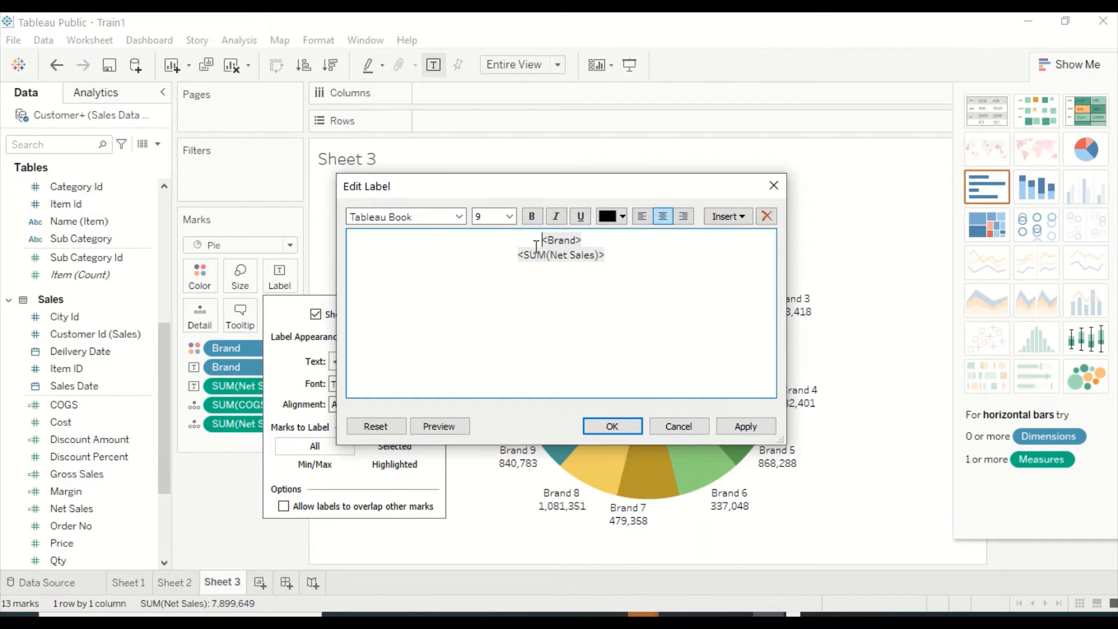
pyautogui.write('Brd')
pyautogui.press('BackSpace')
pyautogui.write('and:')
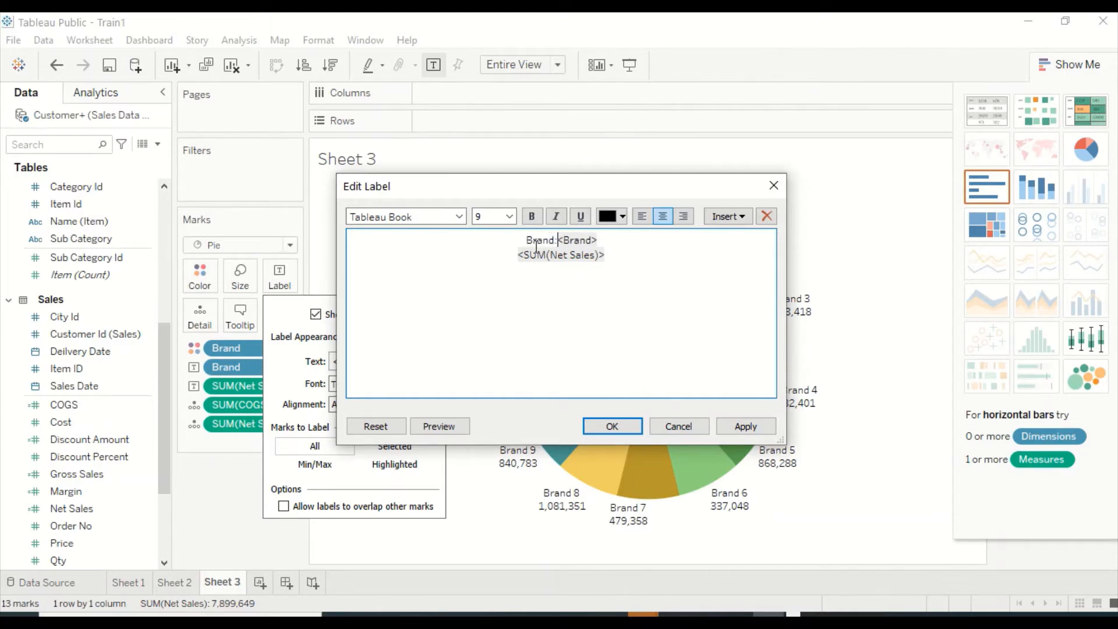
pyautogui.doubleClick(536, 248)
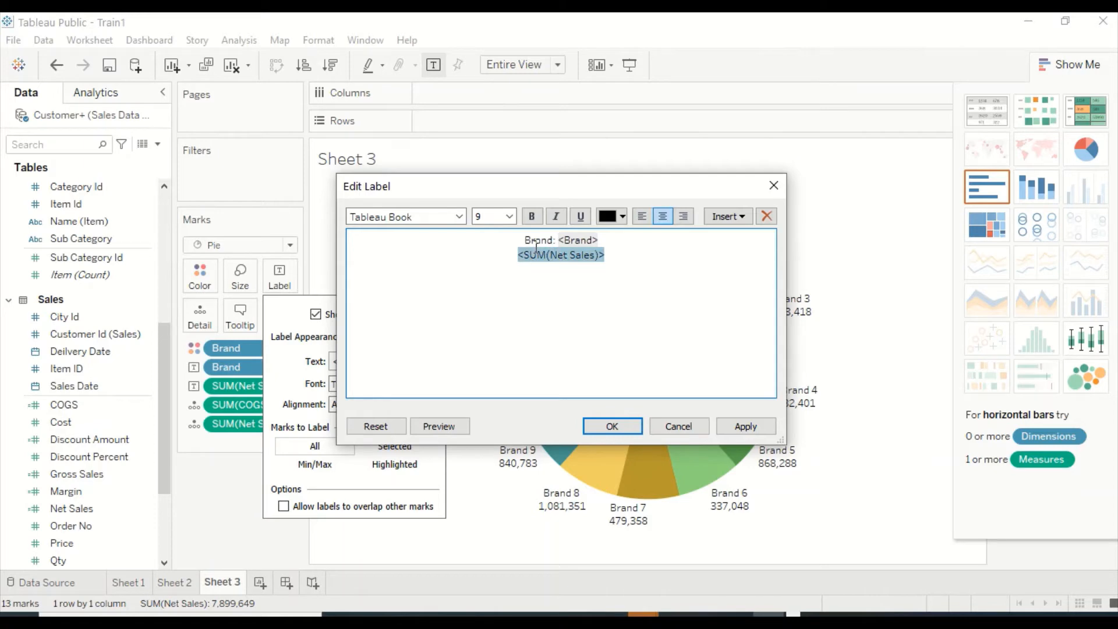
pyautogui.press('Left')
pyautogui.write('Net Sale')
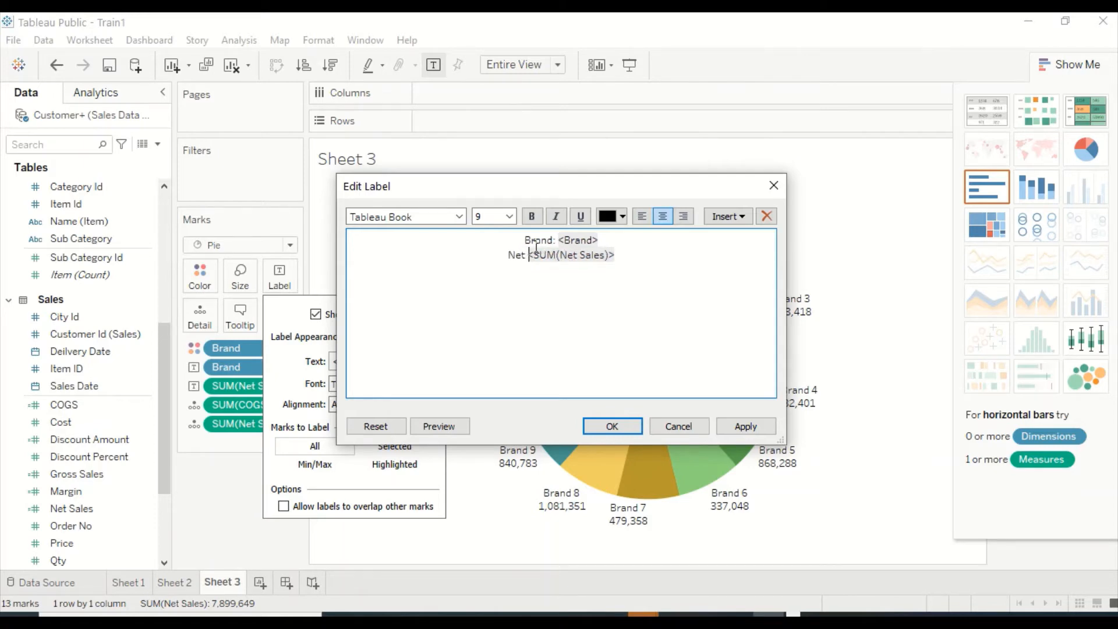
pyautogui.write('s:')
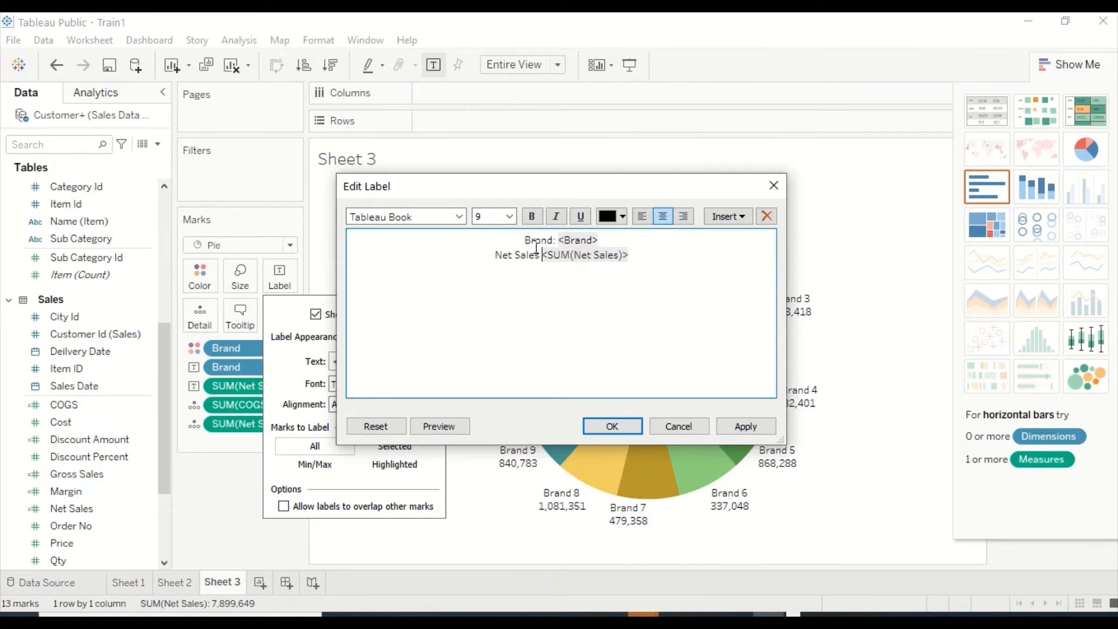
pyautogui.click(744, 426)
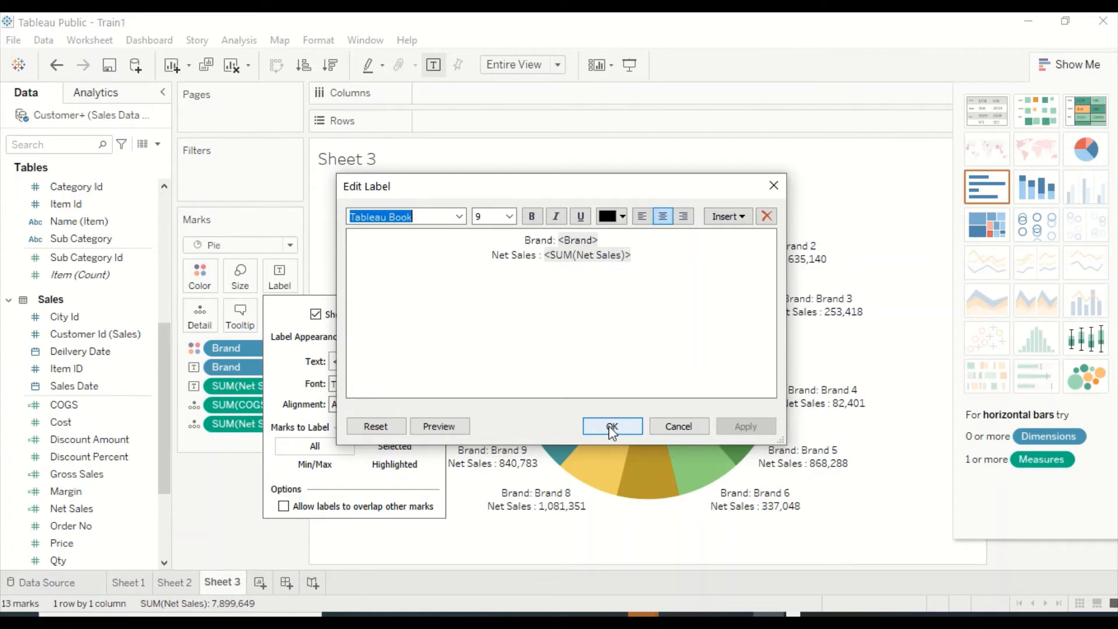
pyautogui.click(612, 427)
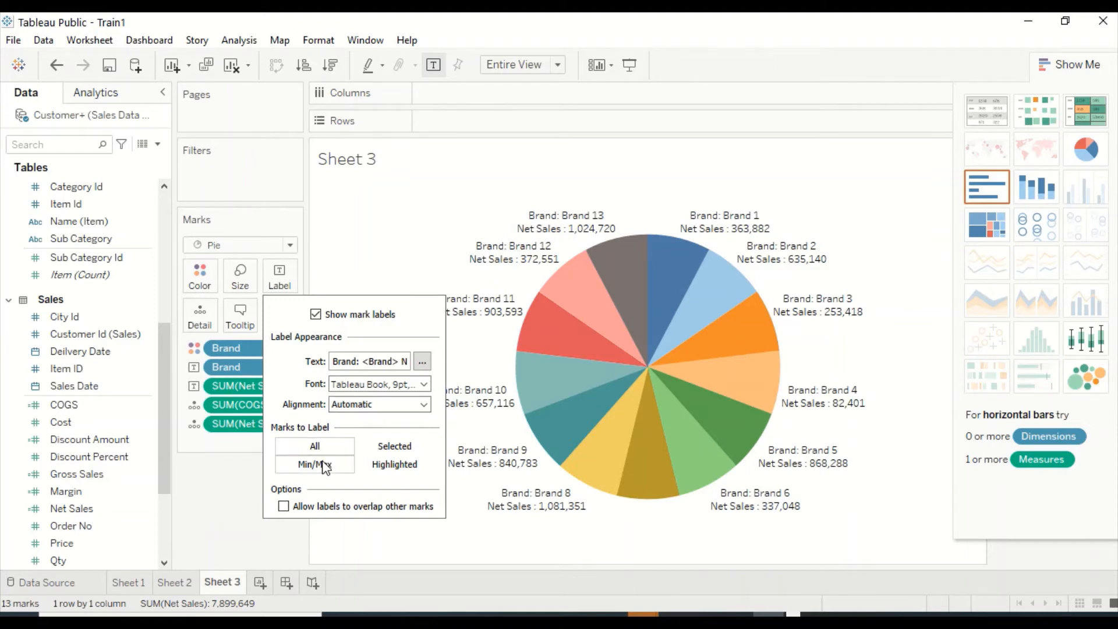
pyautogui.click(283, 507)
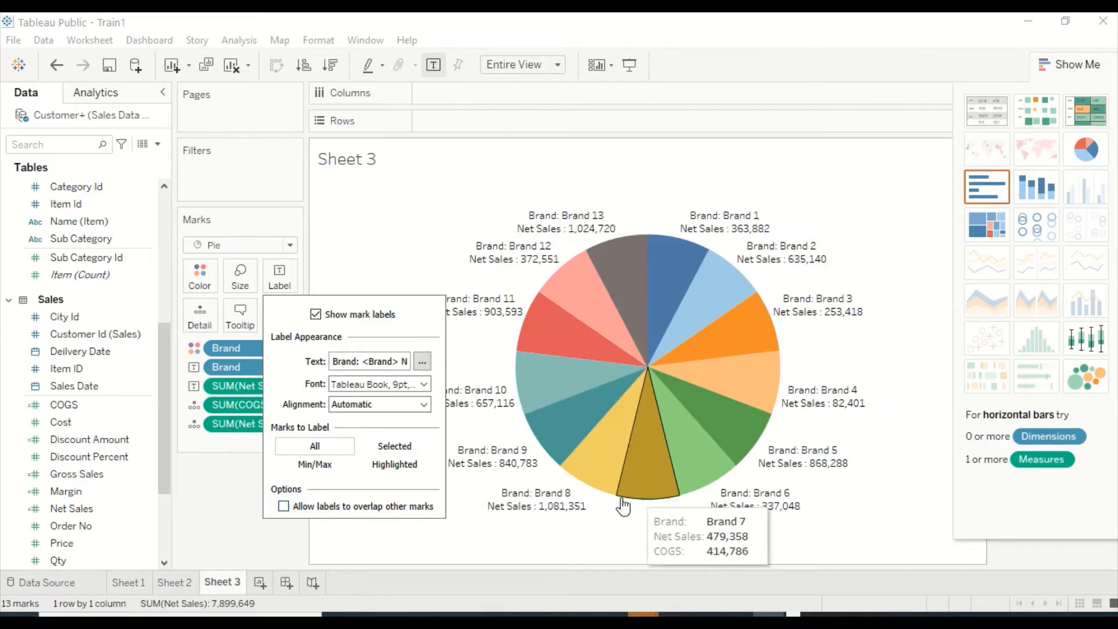
# Try allowing the pie's labels to overlap other marks, and switch the option off again.
pyautogui.click(283, 506)
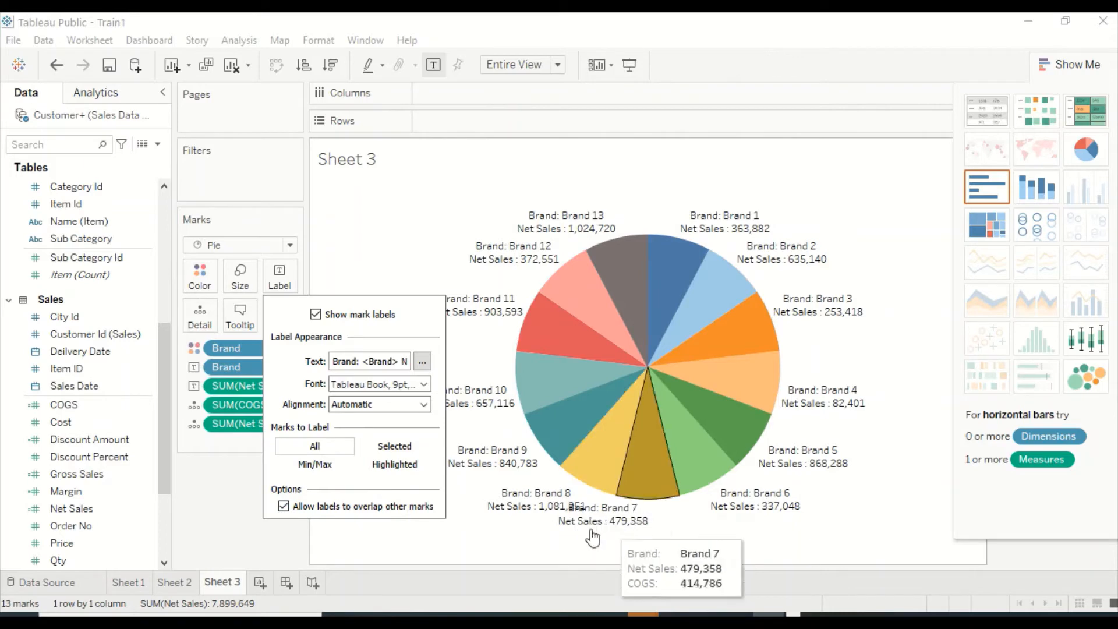
pyautogui.click(282, 506)
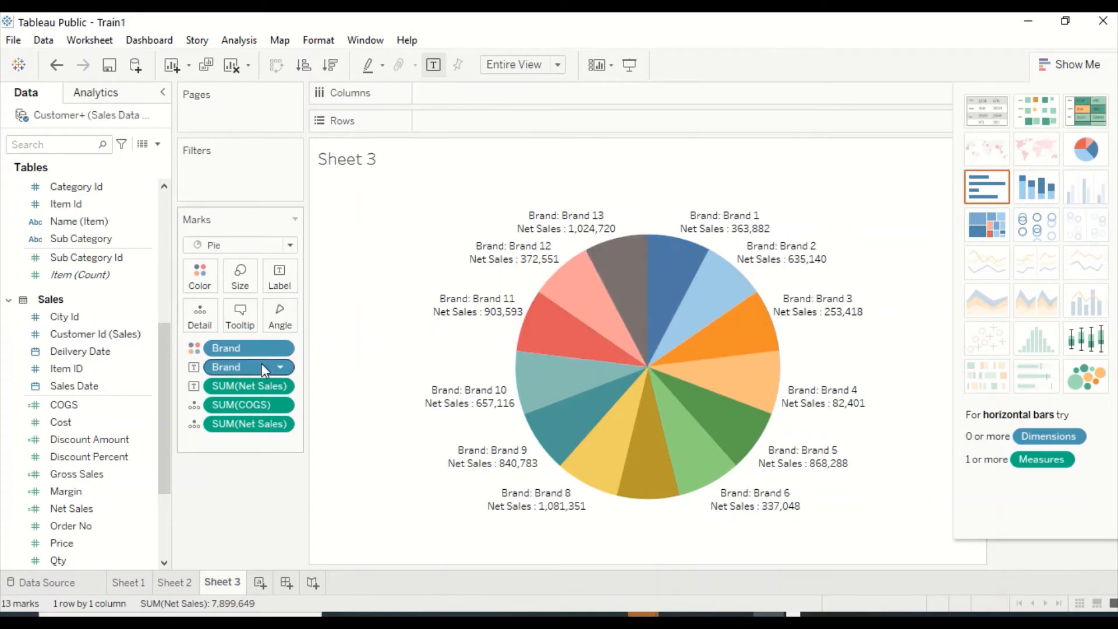
pyautogui.click(123, 408)
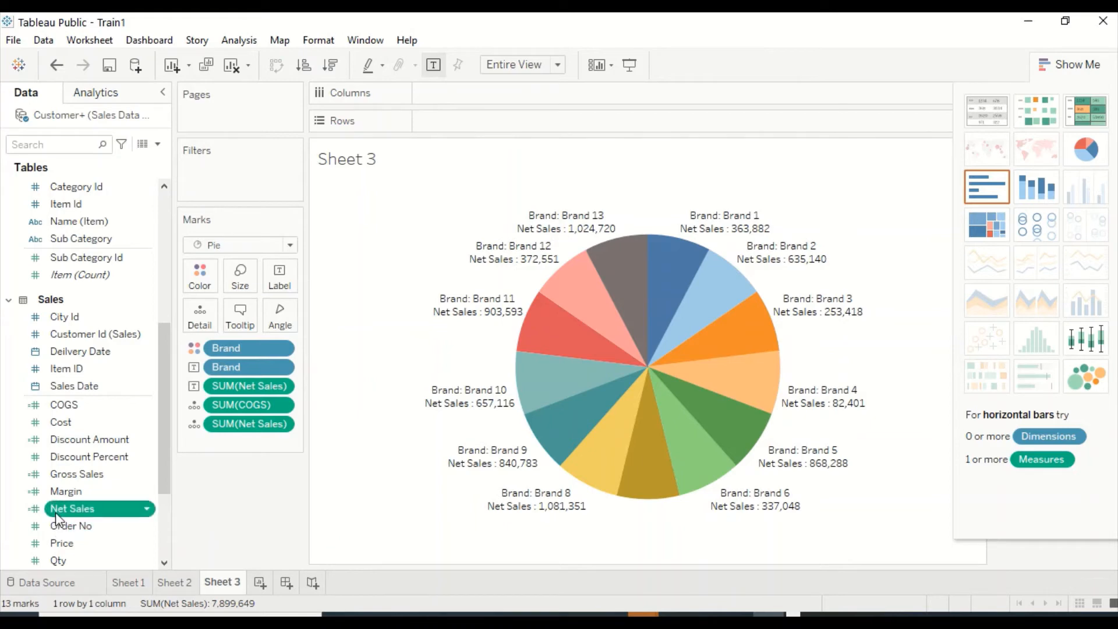
# Color the pie slices by Net Sales and add Net Sales to the Size mark as well.
pyautogui.moveTo(55, 511); pyautogui.dragTo(198, 274)
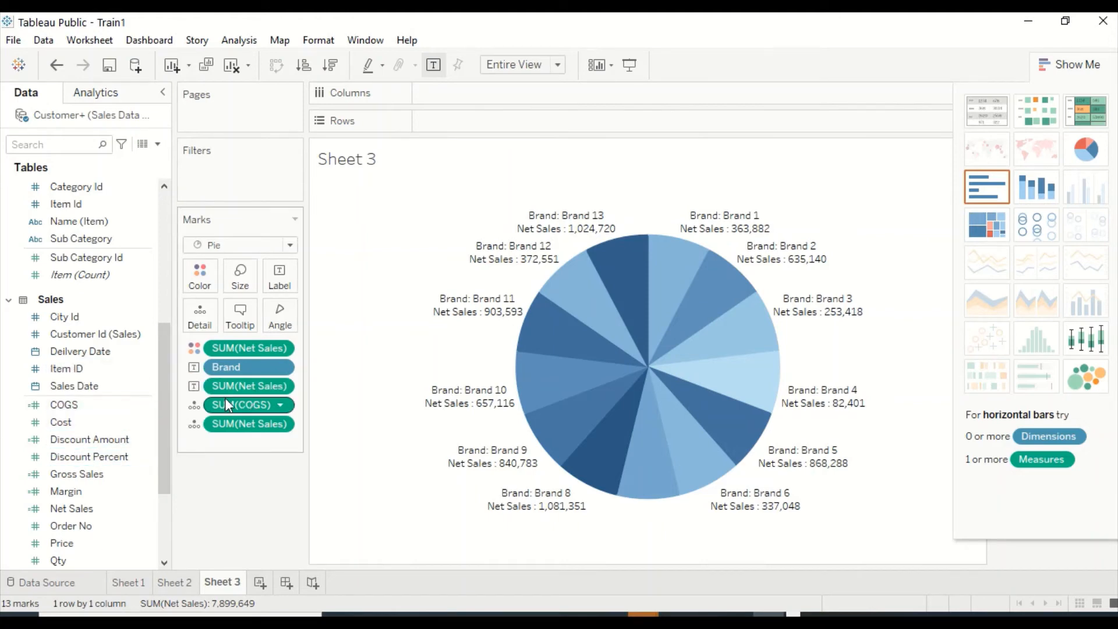
pyautogui.scroll(-3, 92, 445)
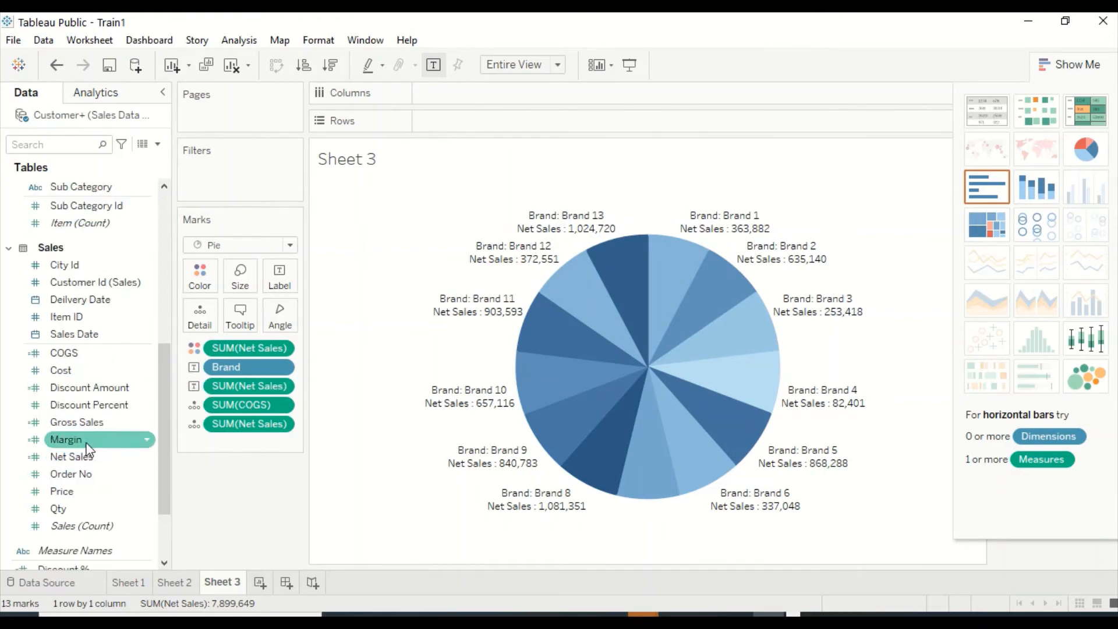
pyautogui.moveTo(74, 456); pyautogui.dragTo(240, 275)
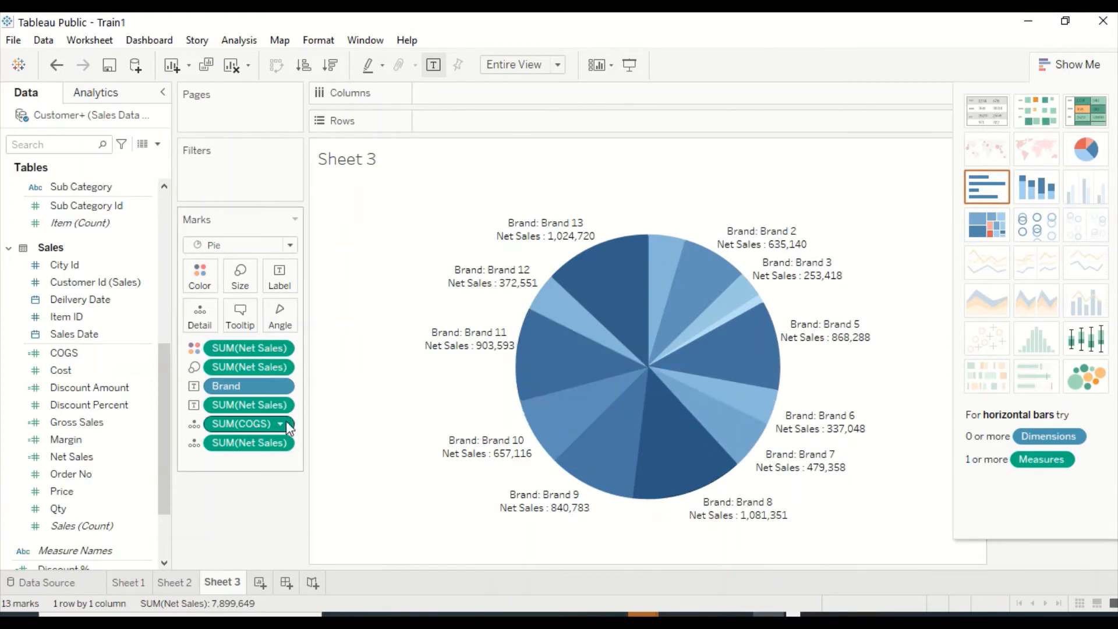
pyautogui.click(281, 405)
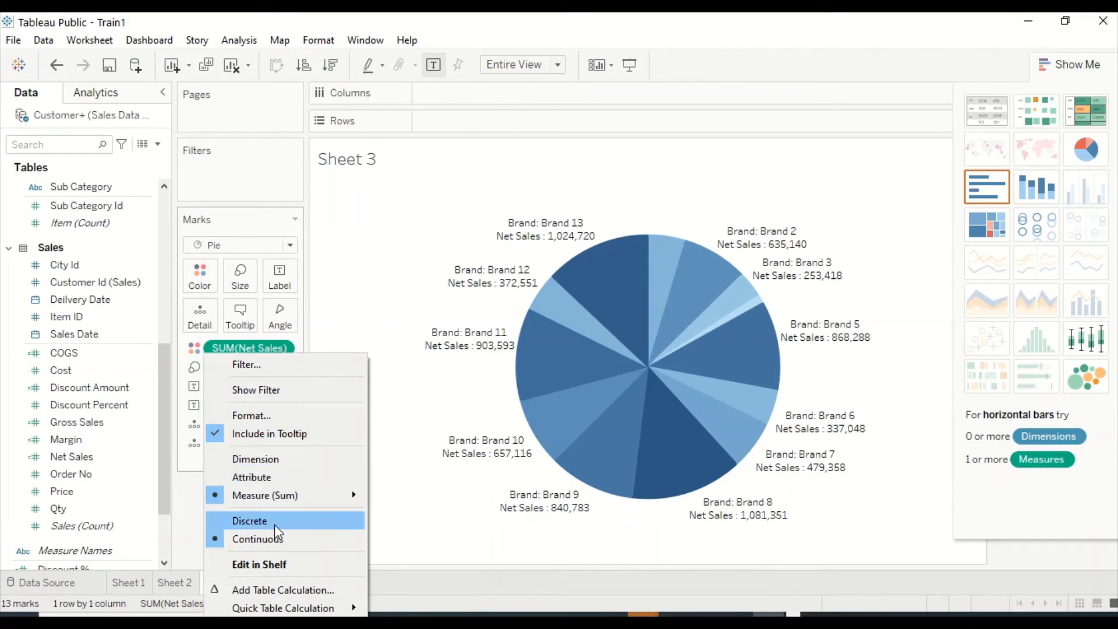
pyautogui.click(418, 512)
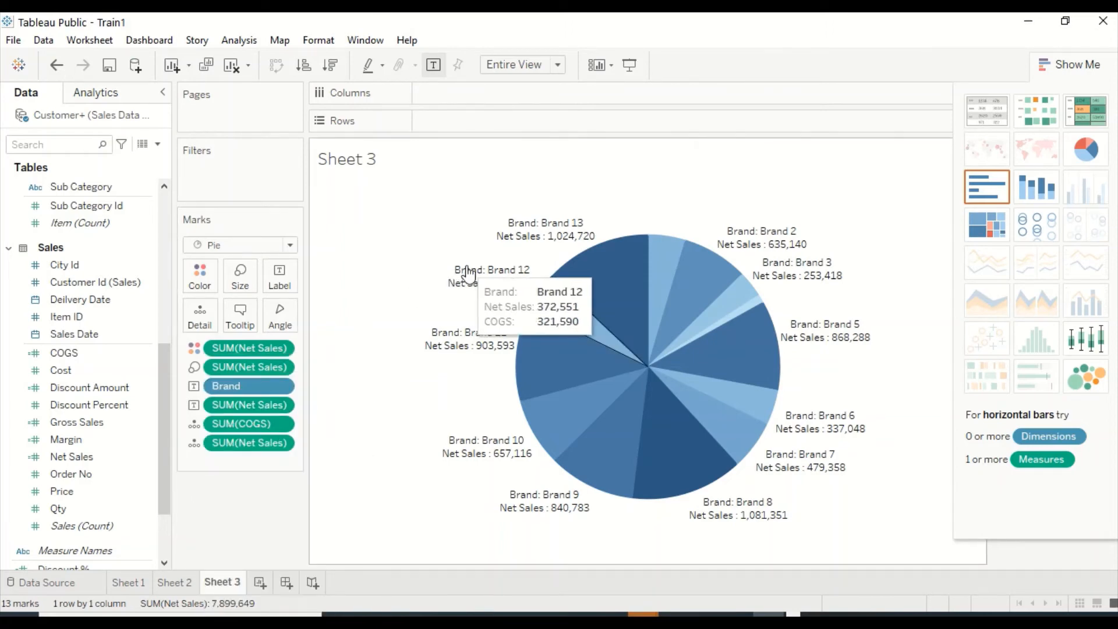
pyautogui.moveTo(601, 302)
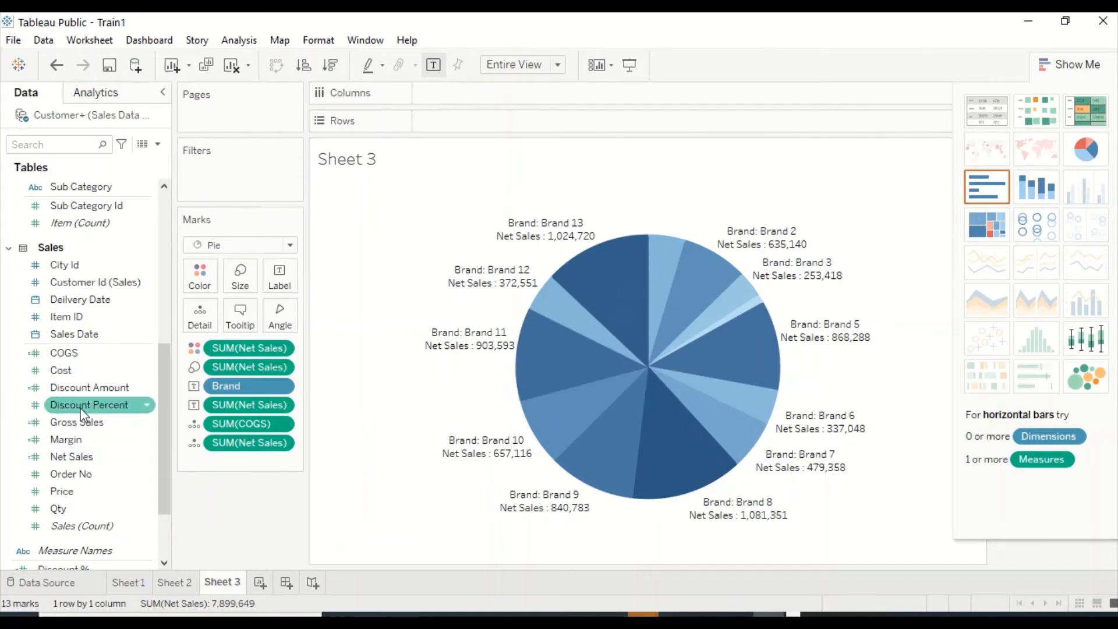
# Add Category to the pie's Detail mark to split each brand's slice by category.
pyautogui.scroll(-3, 88, 457)
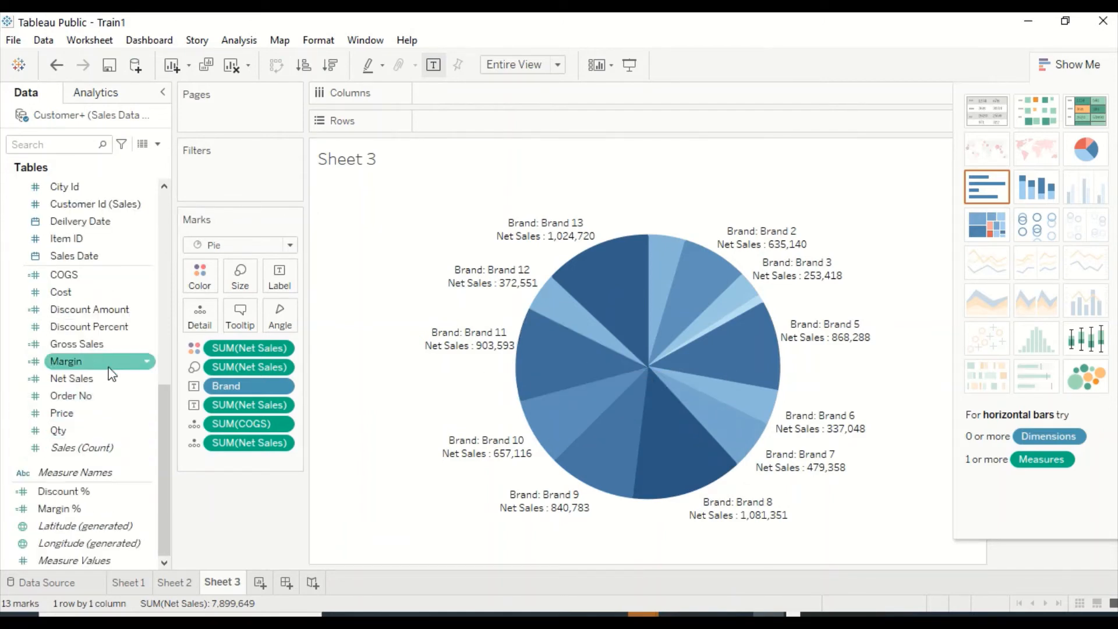
pyautogui.scroll(3, 111, 362)
pyautogui.scroll(3, 107, 362)
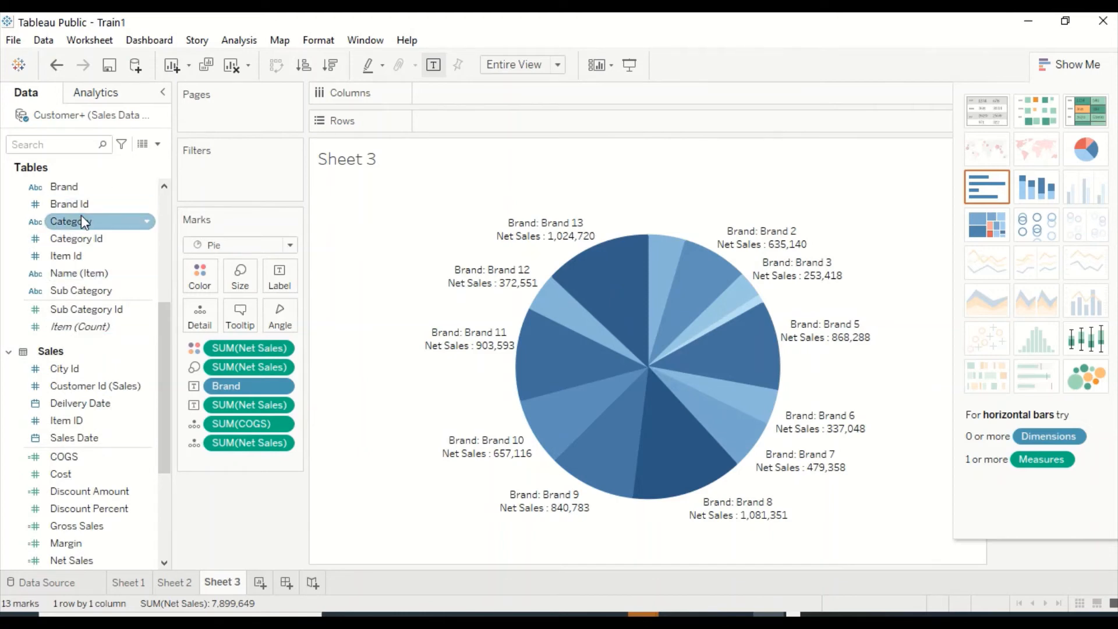
pyautogui.moveTo(81, 217); pyautogui.dragTo(204, 312)
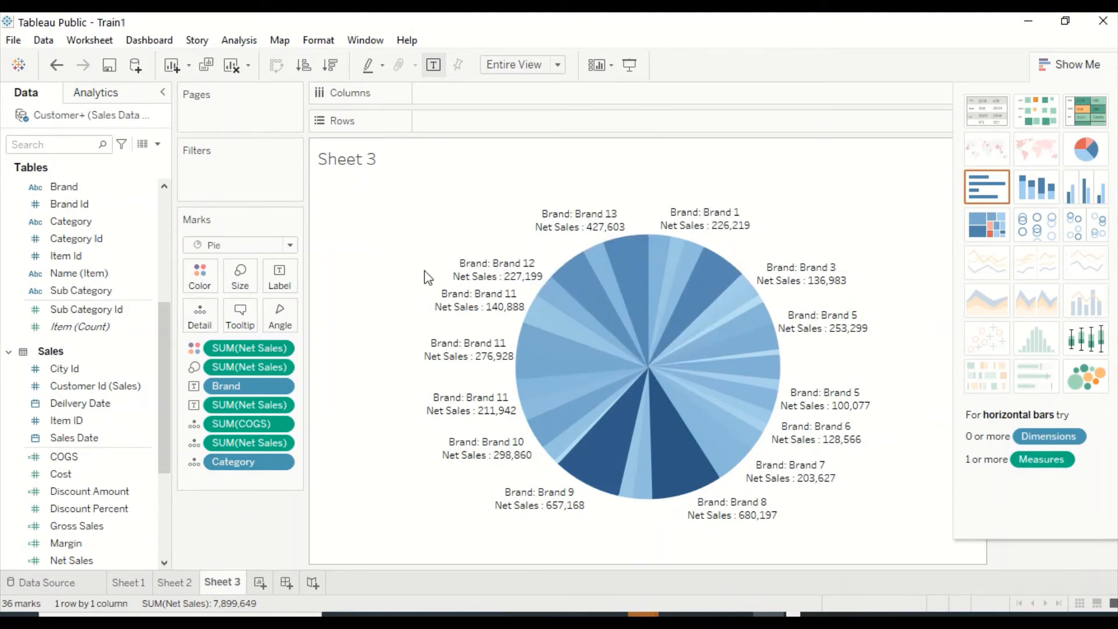
# Color the pie slices by Brand instead of Net Sales and add Category to the slice labels.
pyautogui.scroll(-1, 87, 475)
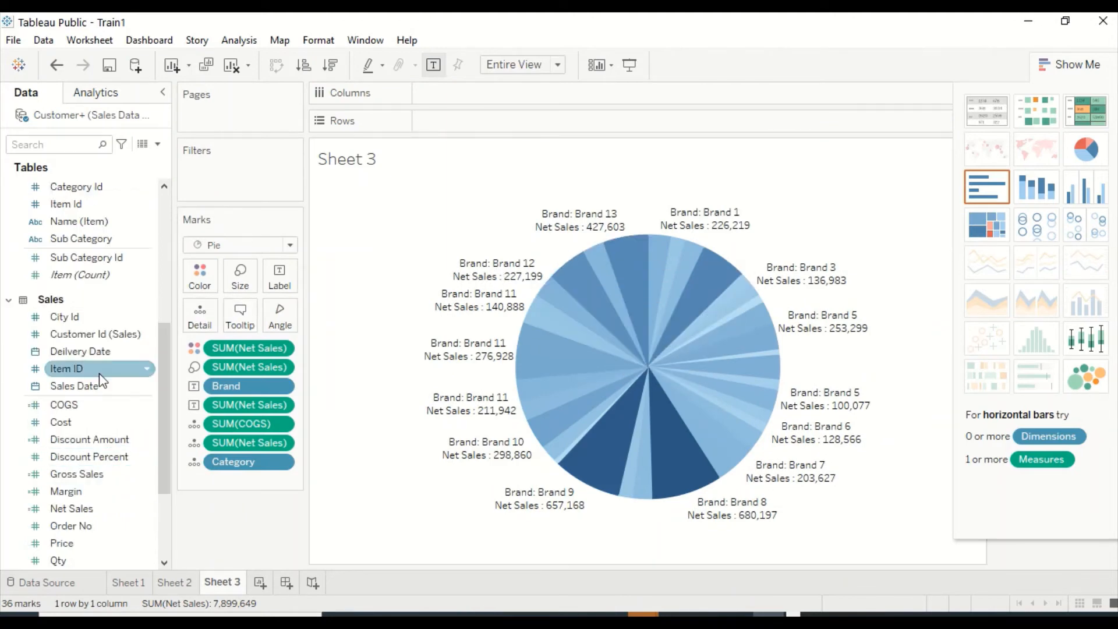
pyautogui.scroll(2, 87, 370)
pyautogui.moveTo(69, 245); pyautogui.dragTo(201, 271)
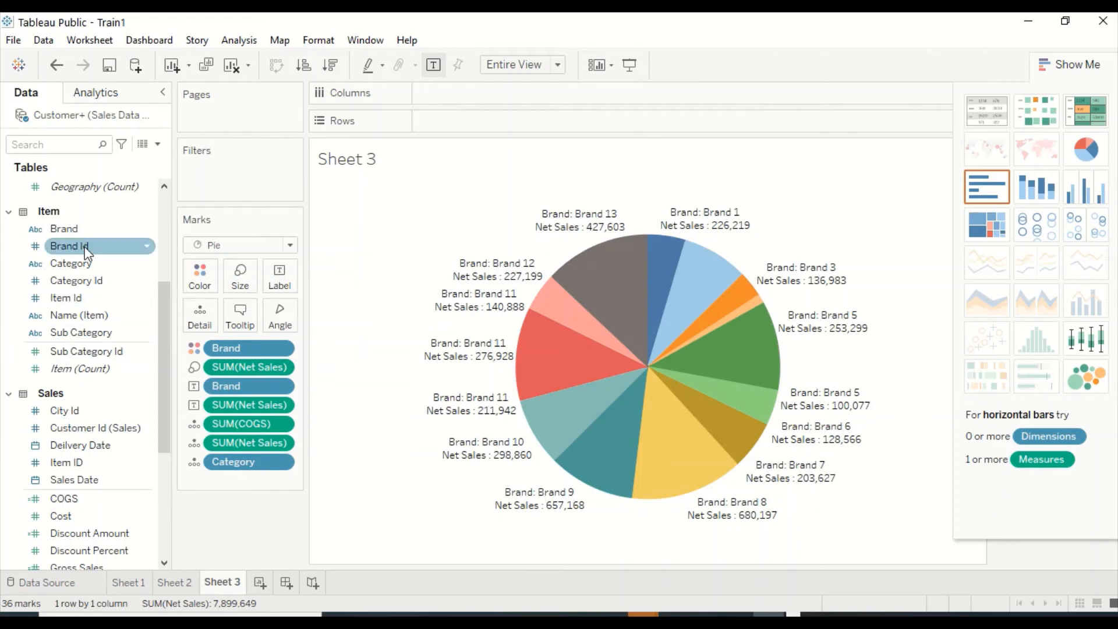
pyautogui.moveTo(68, 265); pyautogui.dragTo(280, 281)
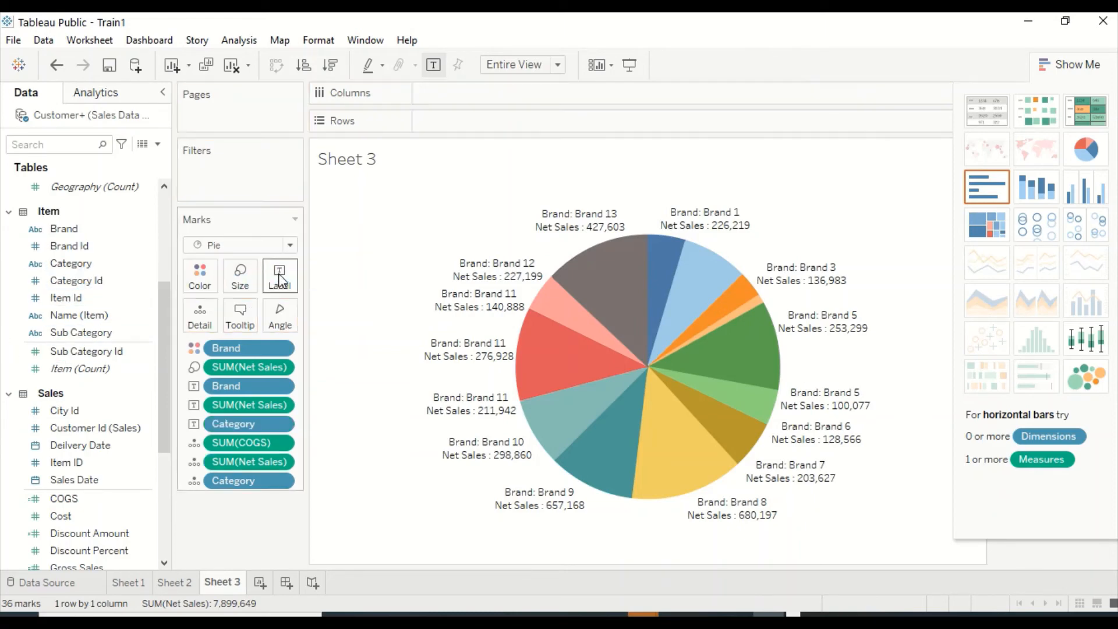
pyautogui.moveTo(587, 266)
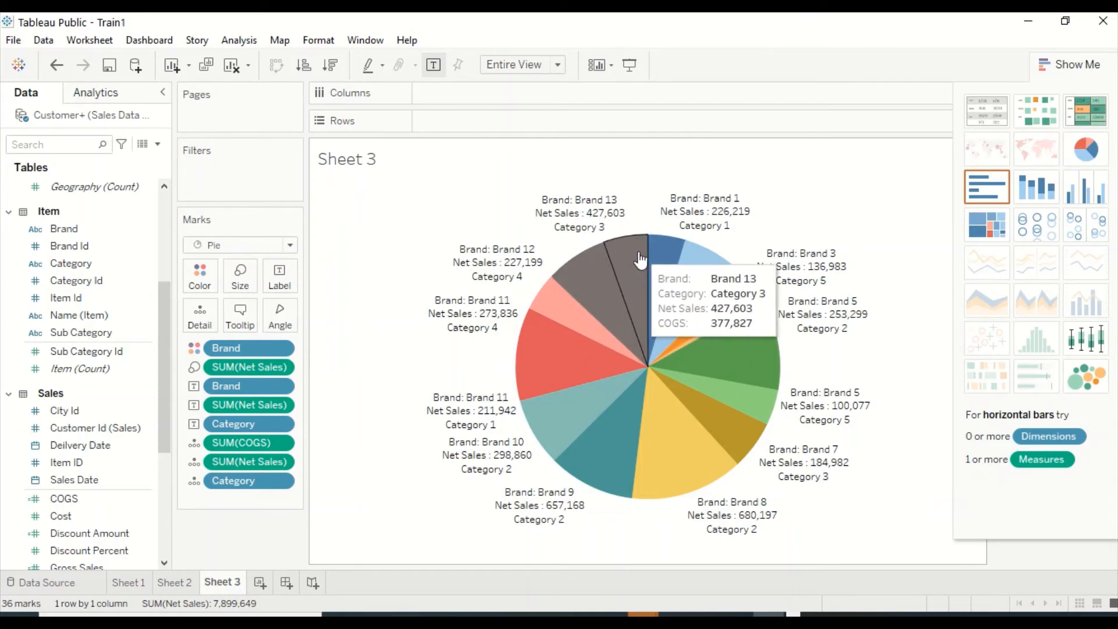
# Enlarge the pie with the Size mark's slider so it nearly fills the height of the view.
pyautogui.click(240, 274)
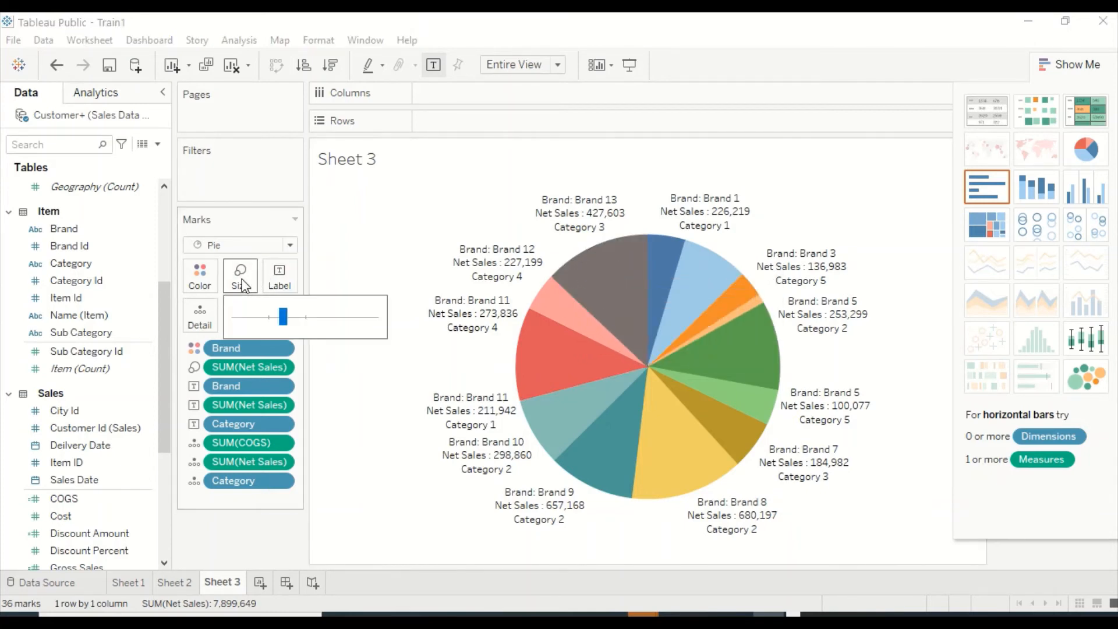
pyautogui.moveTo(275, 317); pyautogui.dragTo(324, 319)
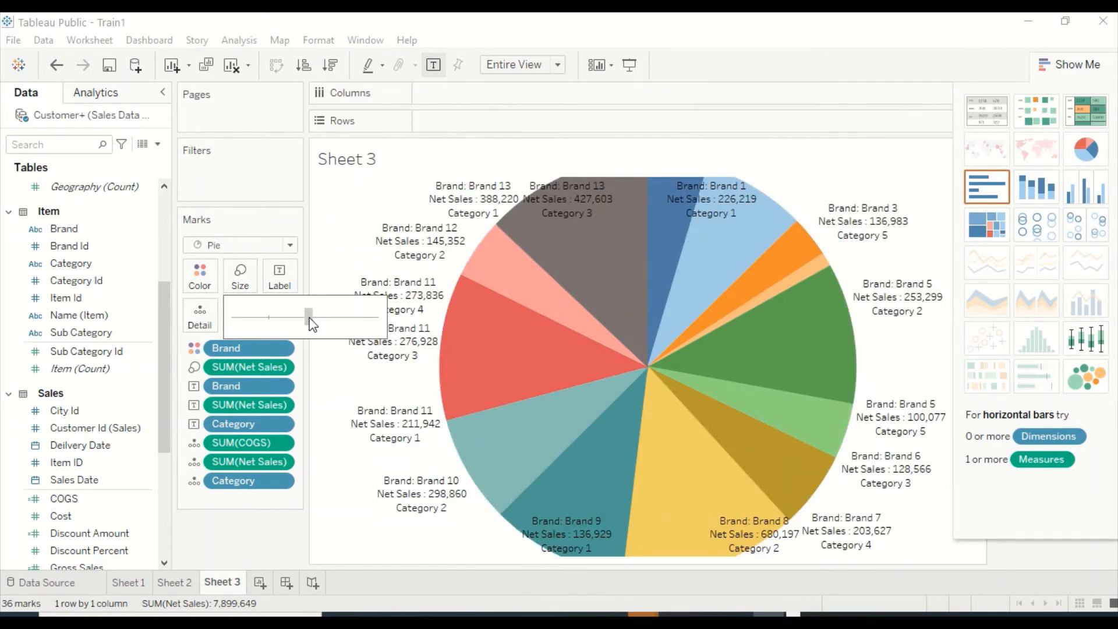
pyautogui.moveTo(304, 319); pyautogui.dragTo(303, 319)
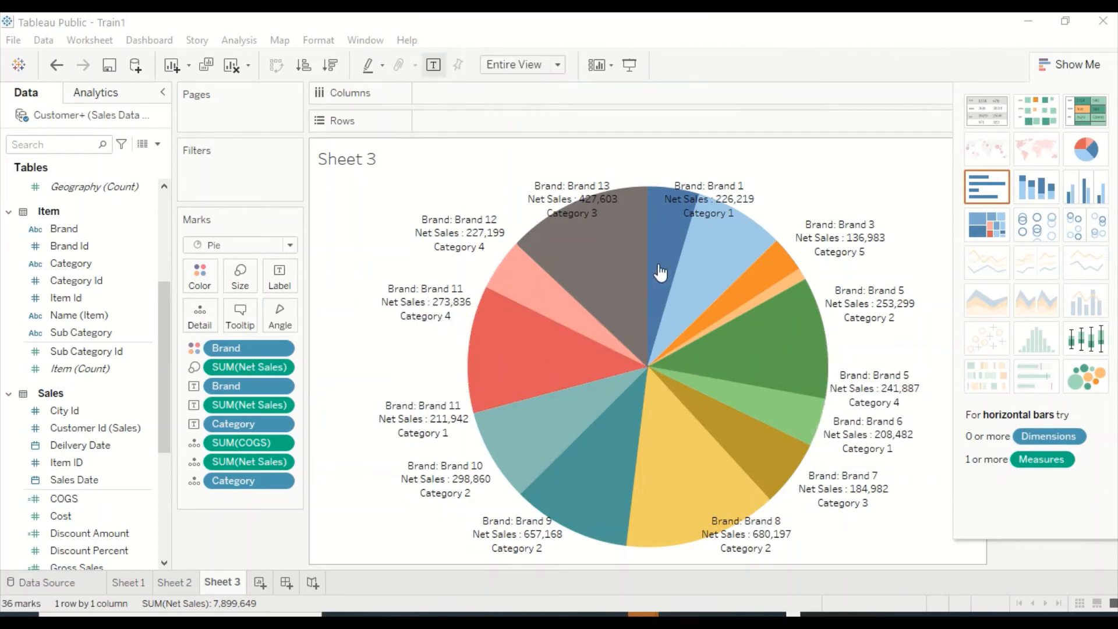
# Edit the slice label text to read "<Brand> ,<Category> : <SUM(Net Sales)>" on a single line.
pyautogui.click(280, 284)
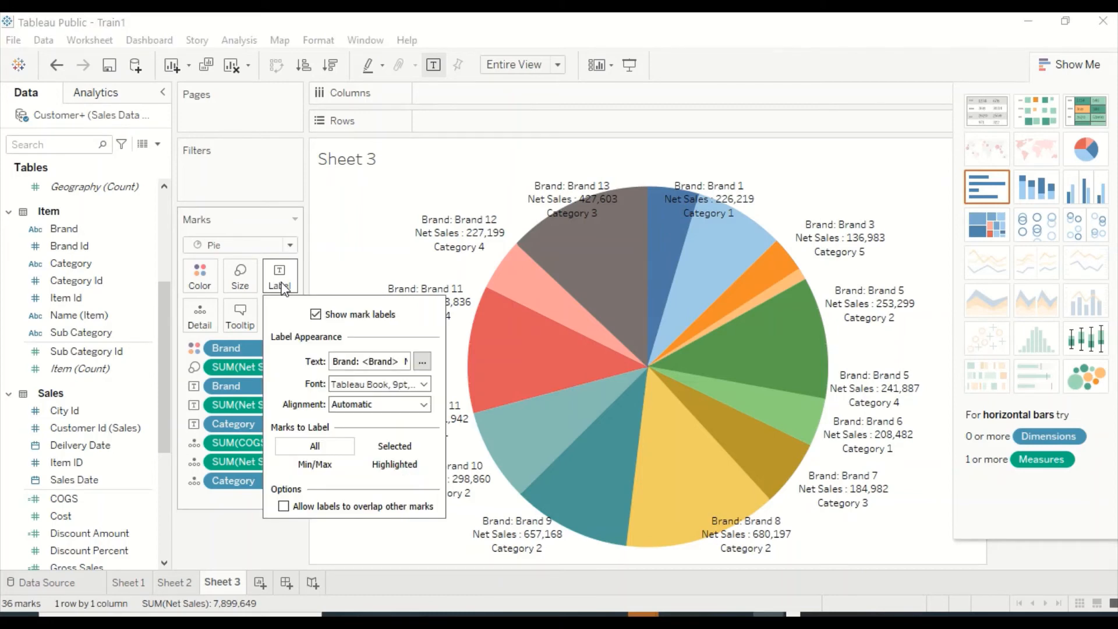
pyautogui.click(422, 362)
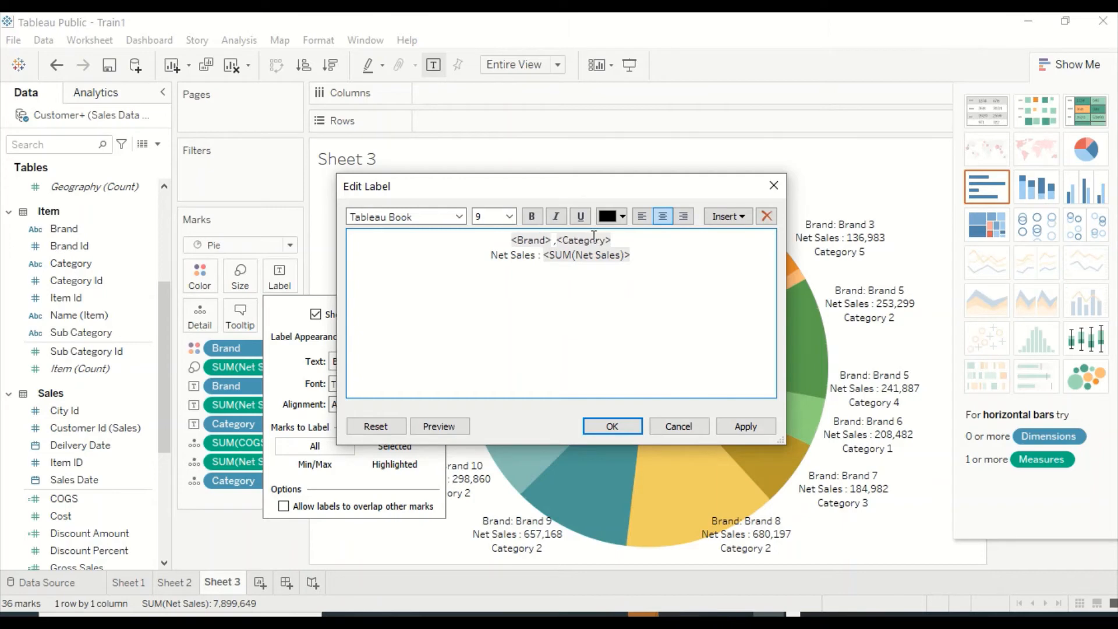
pyautogui.press('BackSpace')
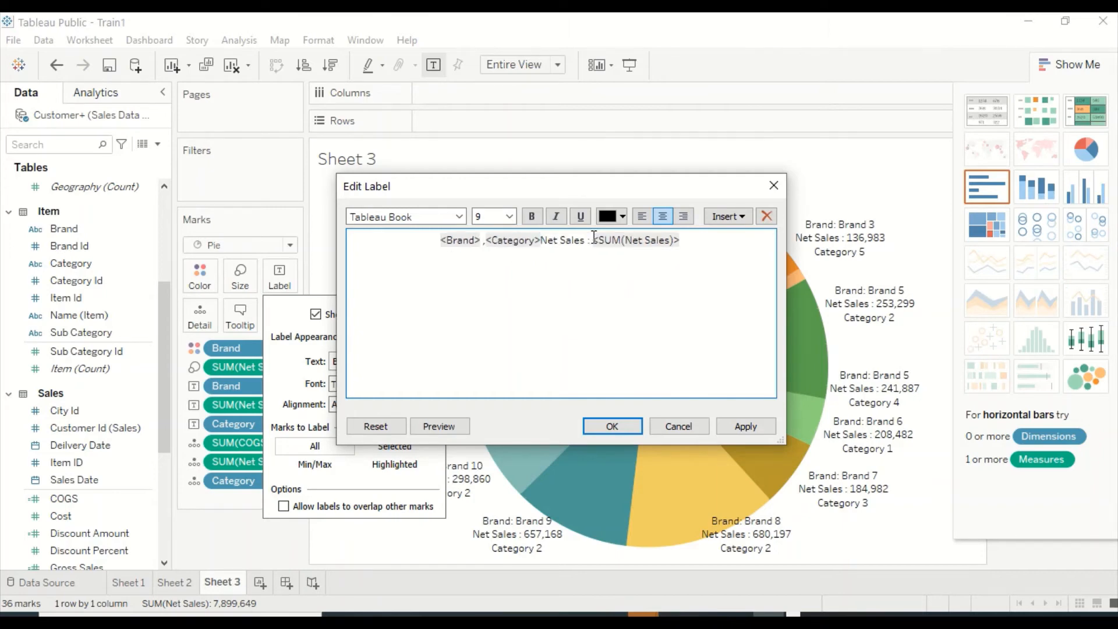
pyautogui.press('BackSpace')
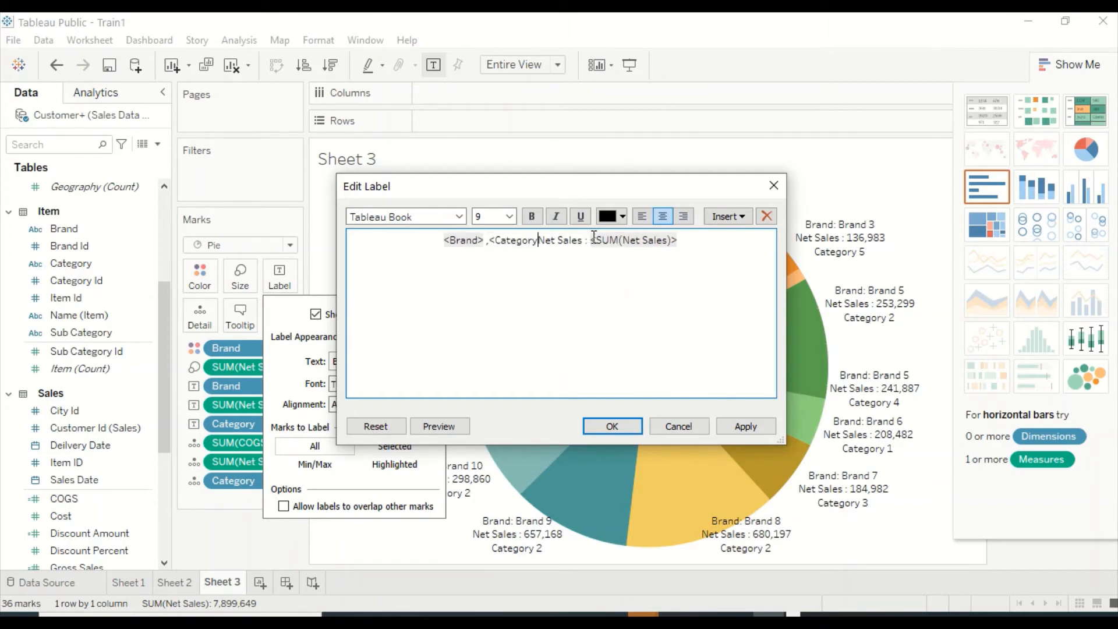
pyautogui.write('>')
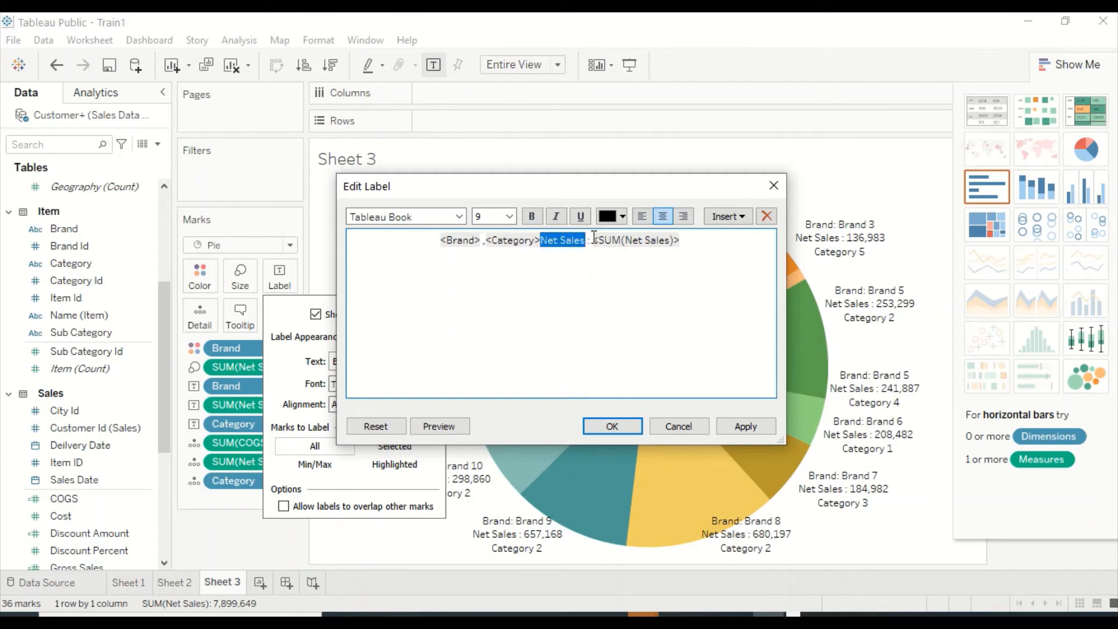
pyautogui.press('BackSpace')
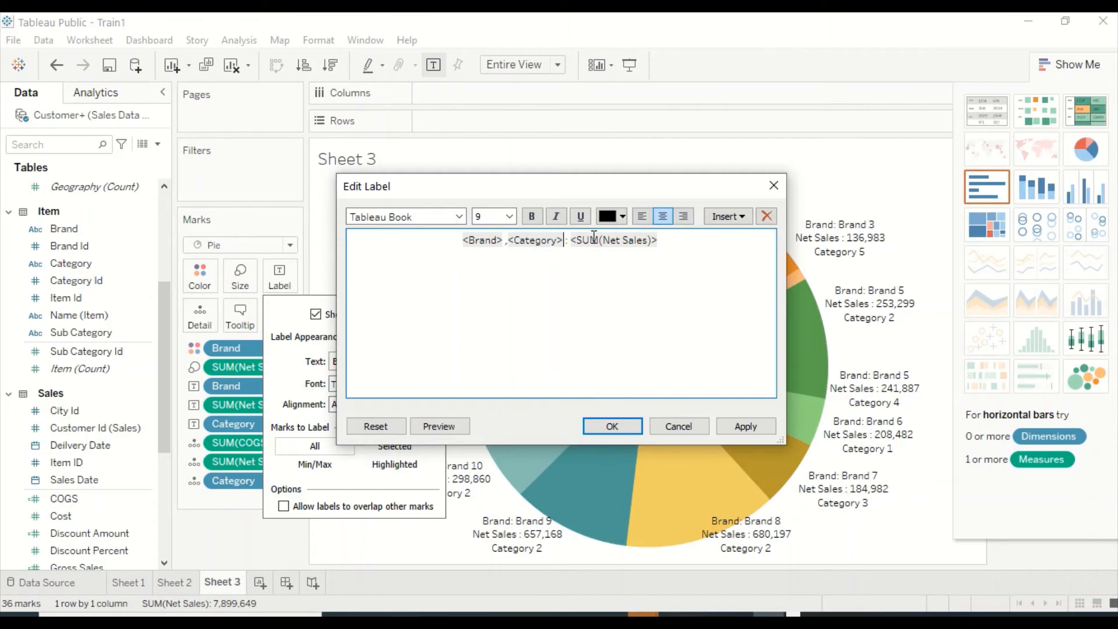
pyautogui.click(602, 428)
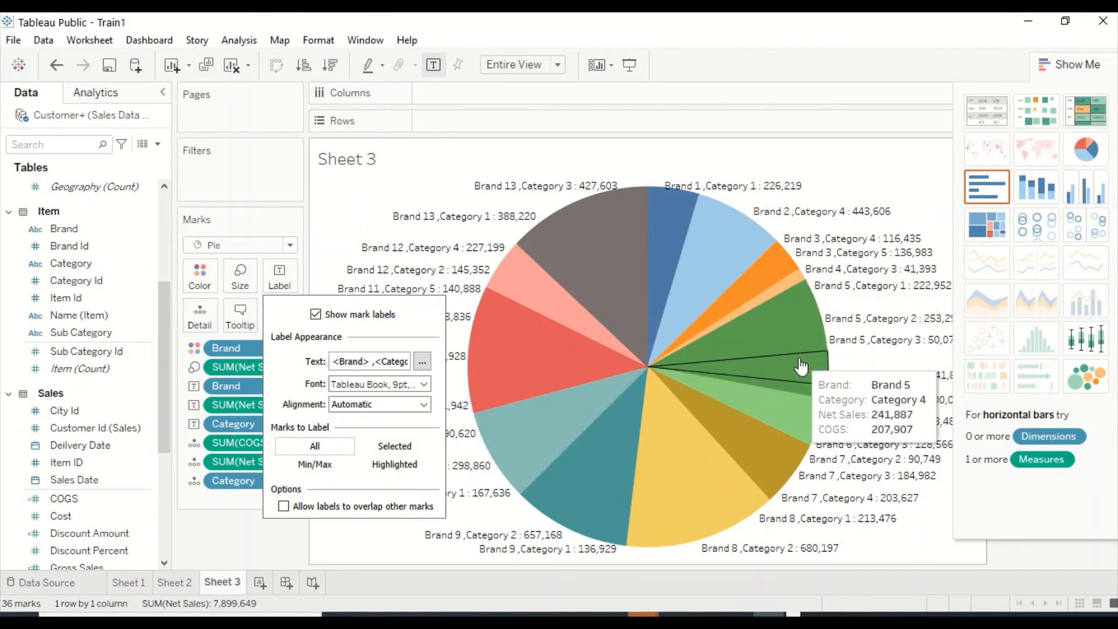
# Collapse Show Me to reveal the Brand color legend and highlight Brand 1 through Brand 5 one at a time.
pyautogui.click(1074, 65)
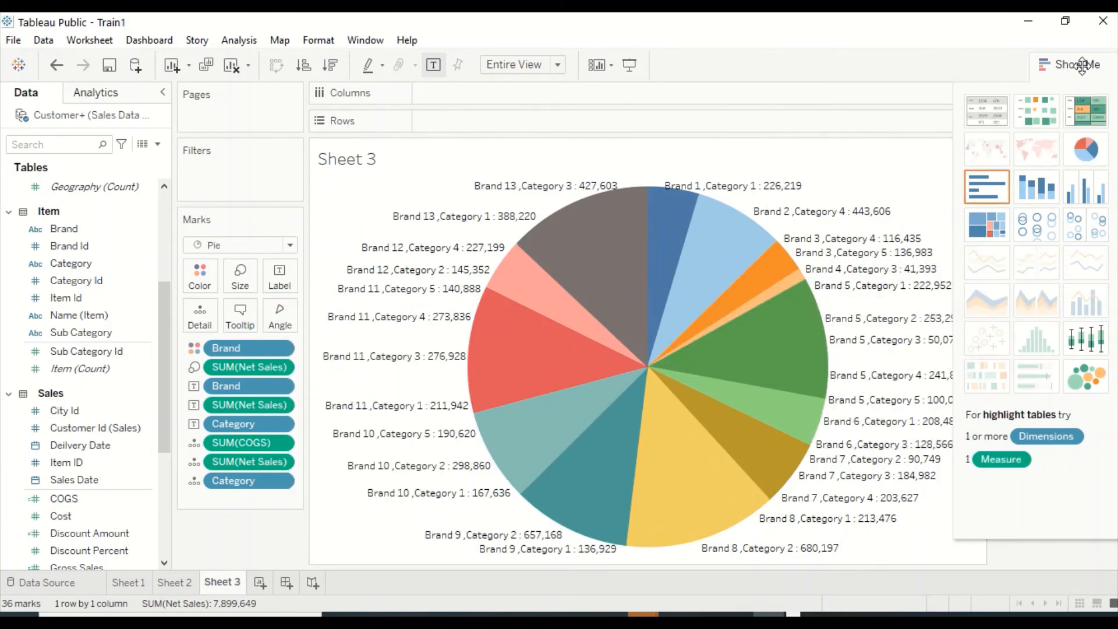
pyautogui.click(1074, 65)
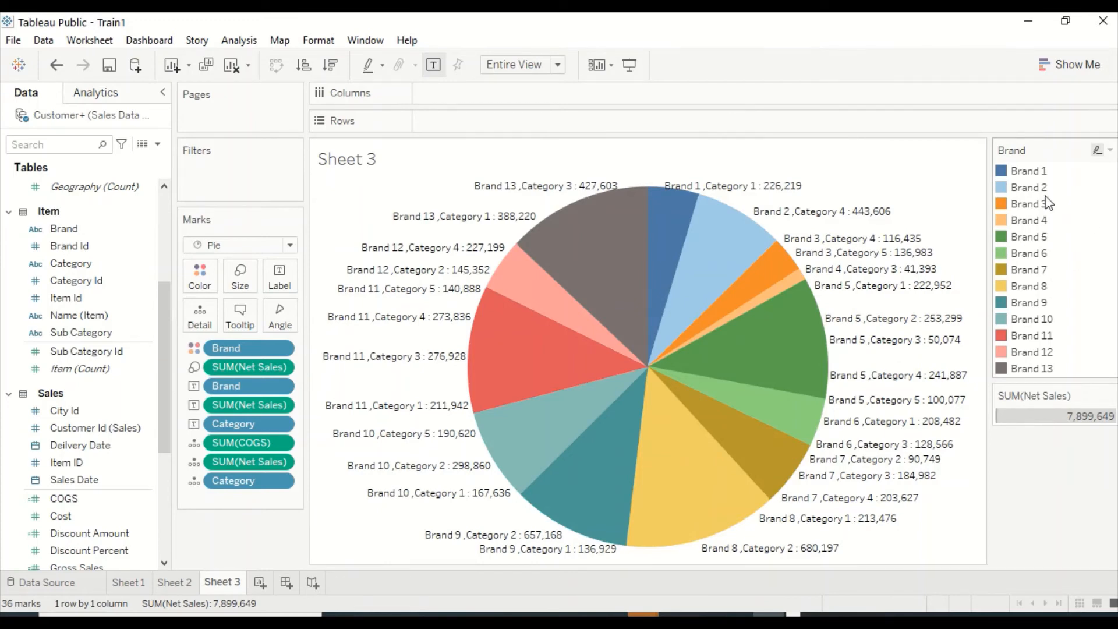
pyautogui.click(1024, 172)
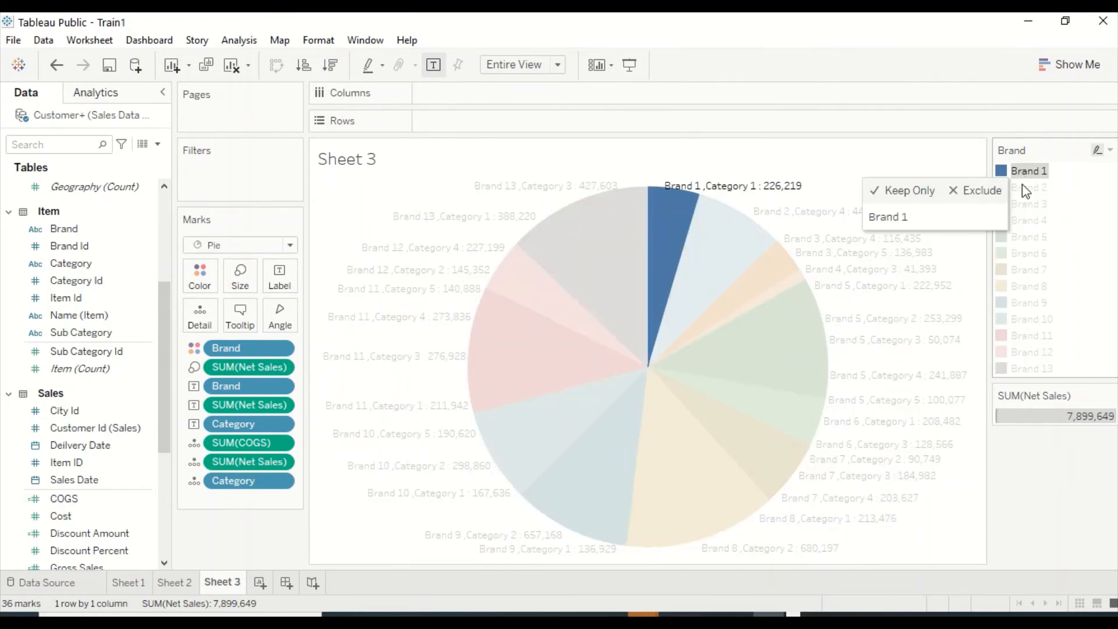
pyautogui.click(1025, 187)
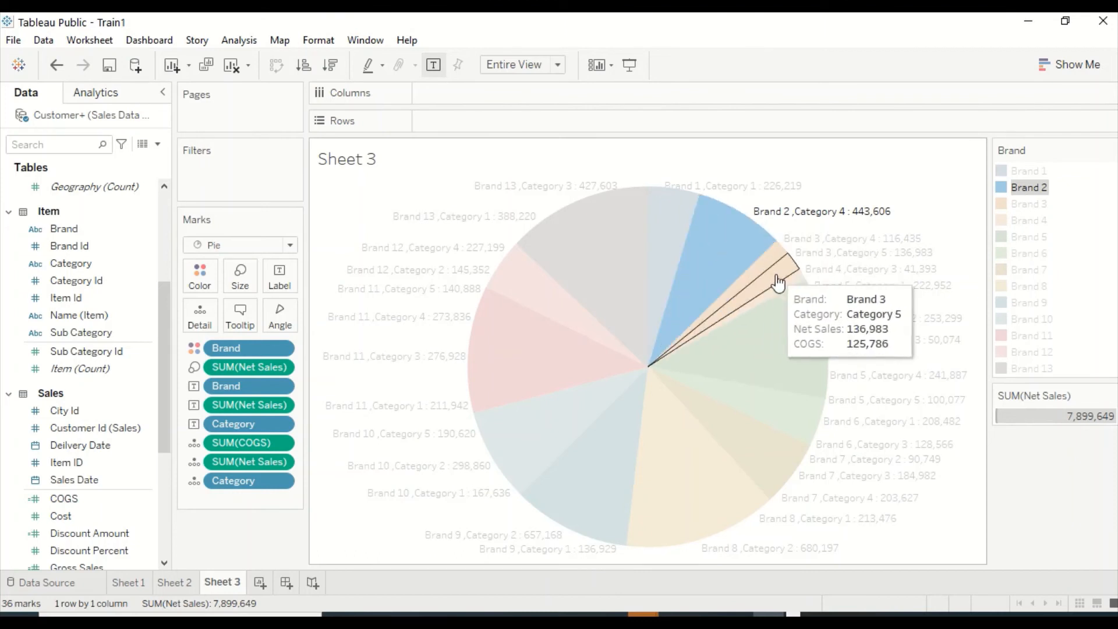
pyautogui.click(1029, 204)
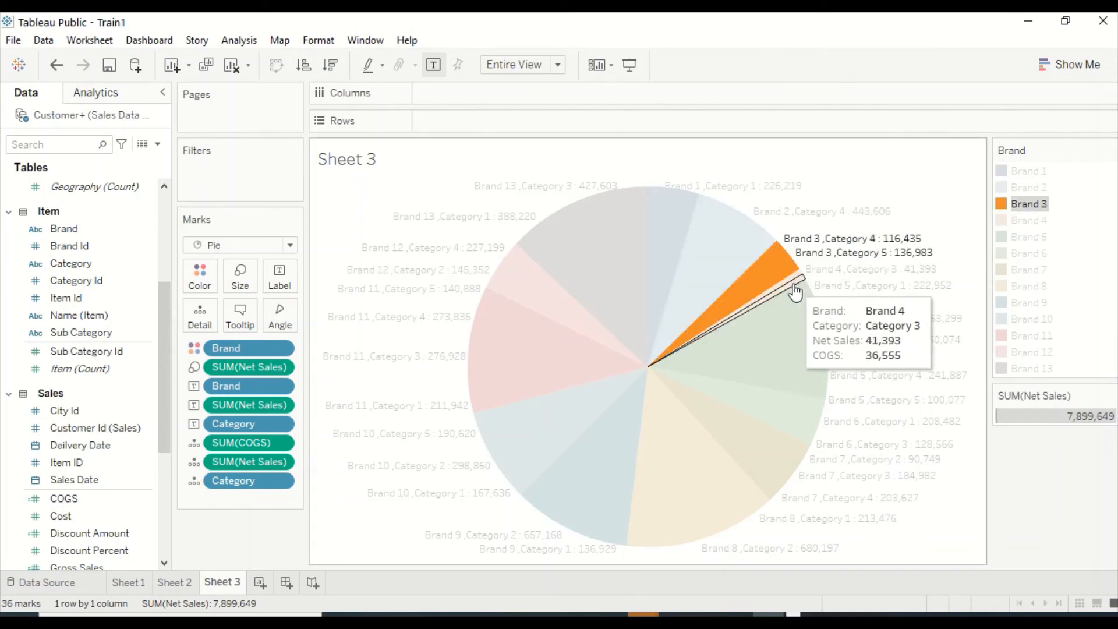
pyautogui.click(1029, 221)
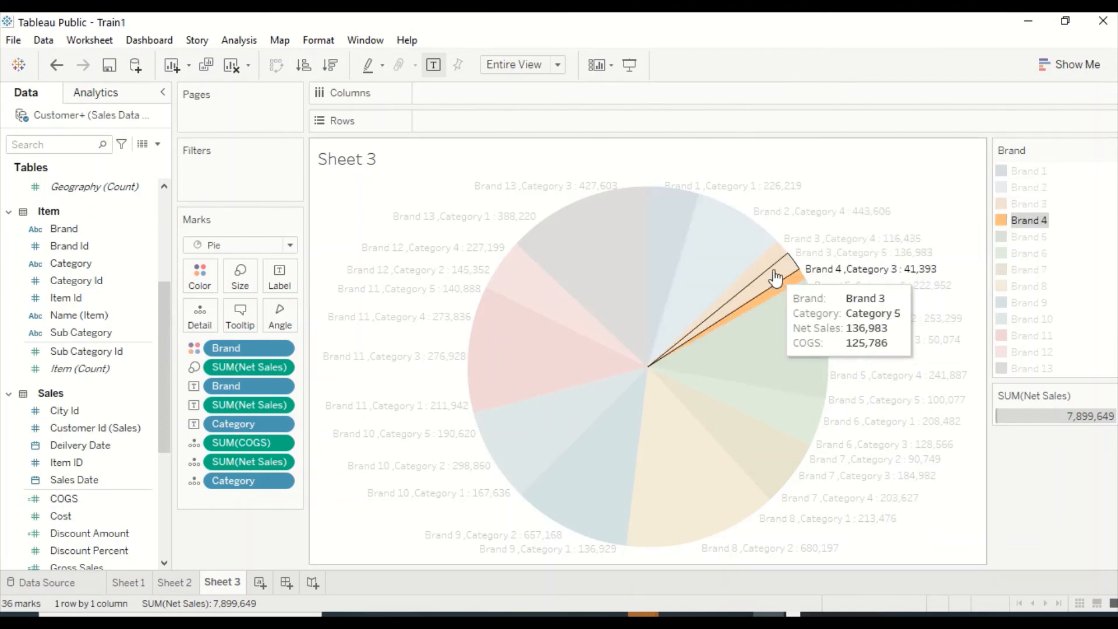
pyautogui.click(1026, 237)
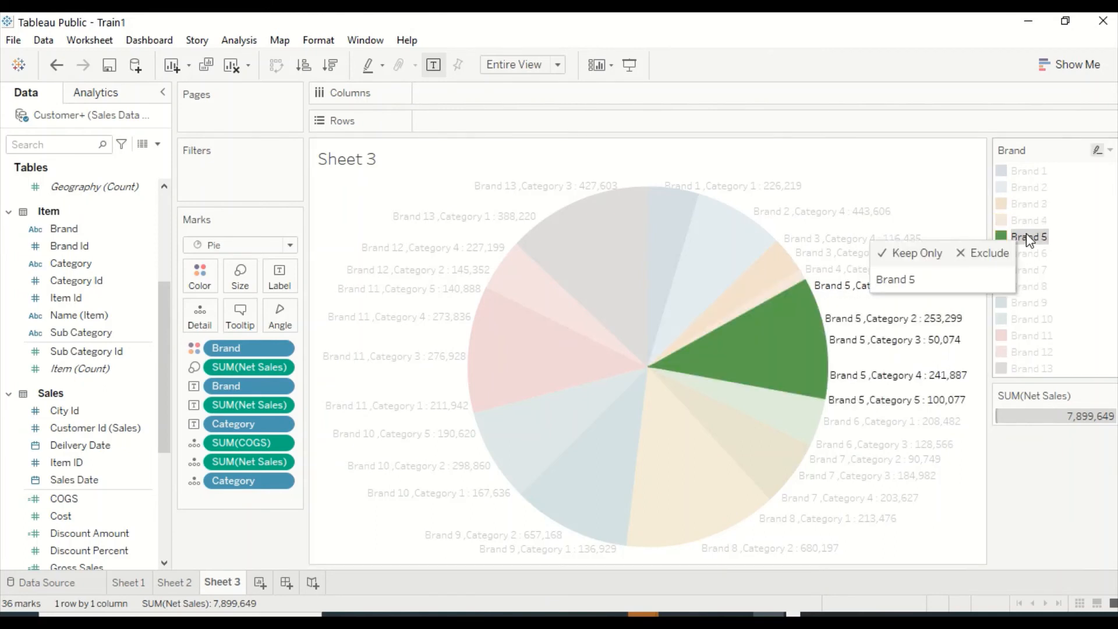
# Look at the Tableau 10 palette in the Brand color editor and close the editor.
pyautogui.click(1110, 153)
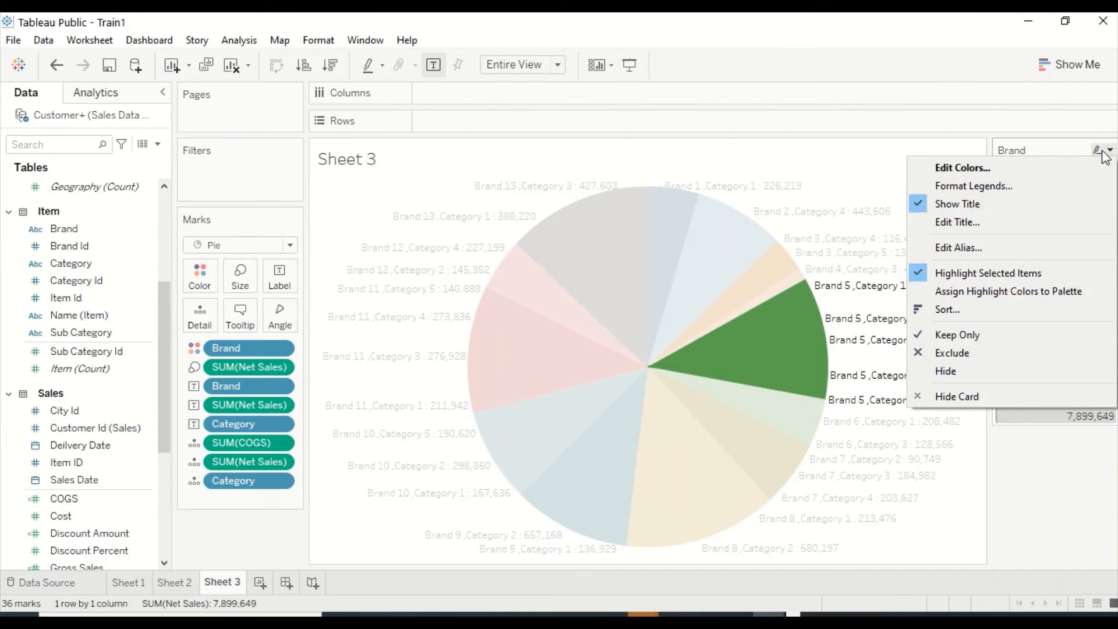
pyautogui.click(966, 172)
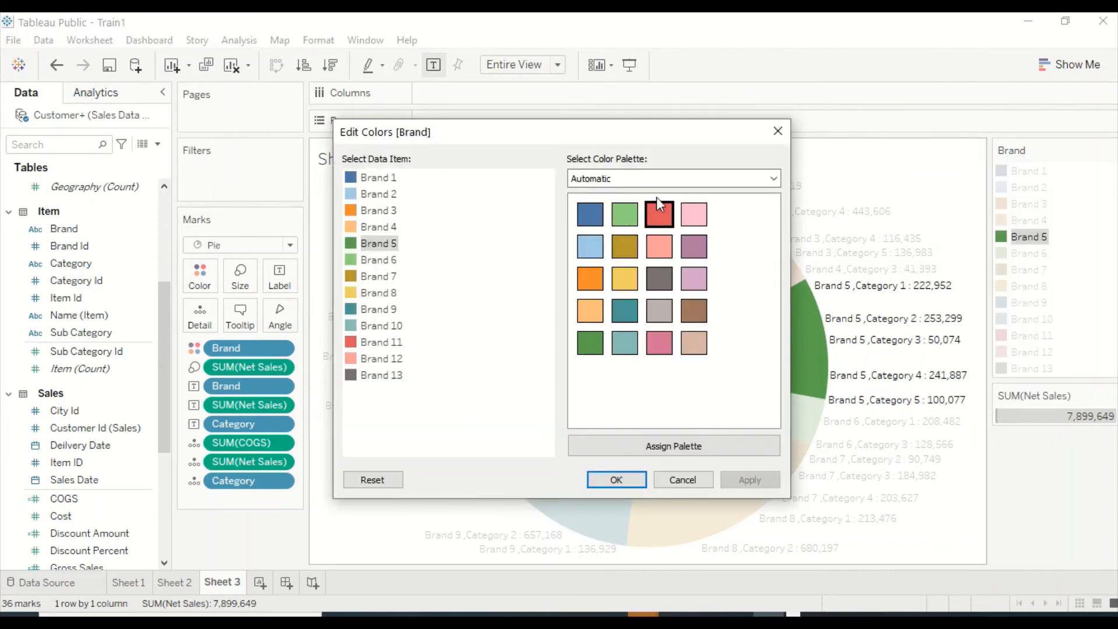
pyautogui.click(664, 180)
pyautogui.click(641, 207)
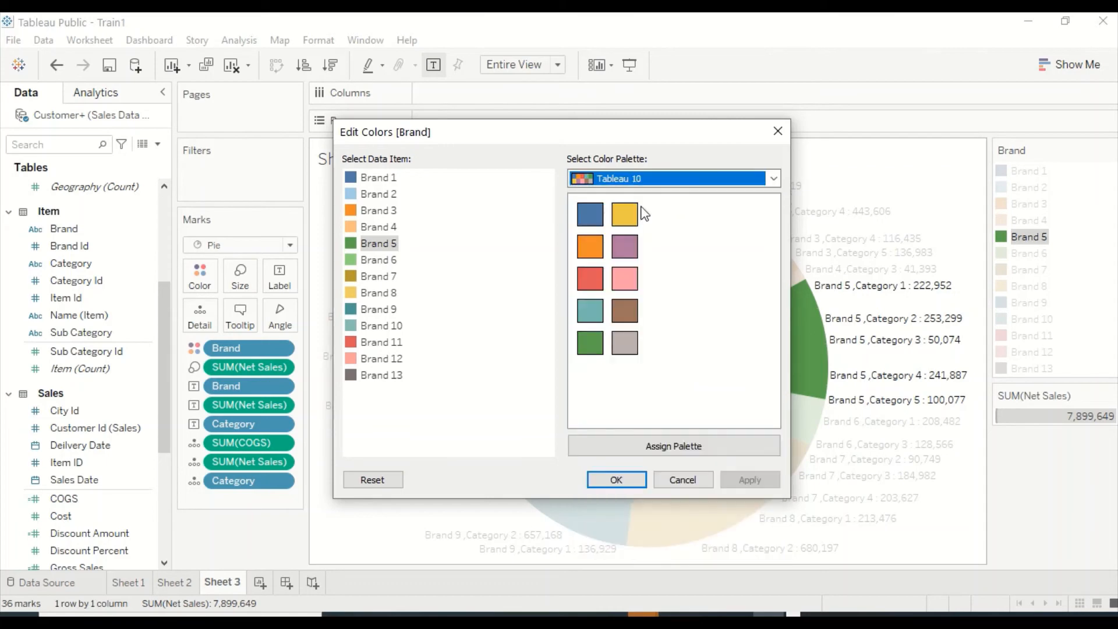
pyautogui.click(617, 477)
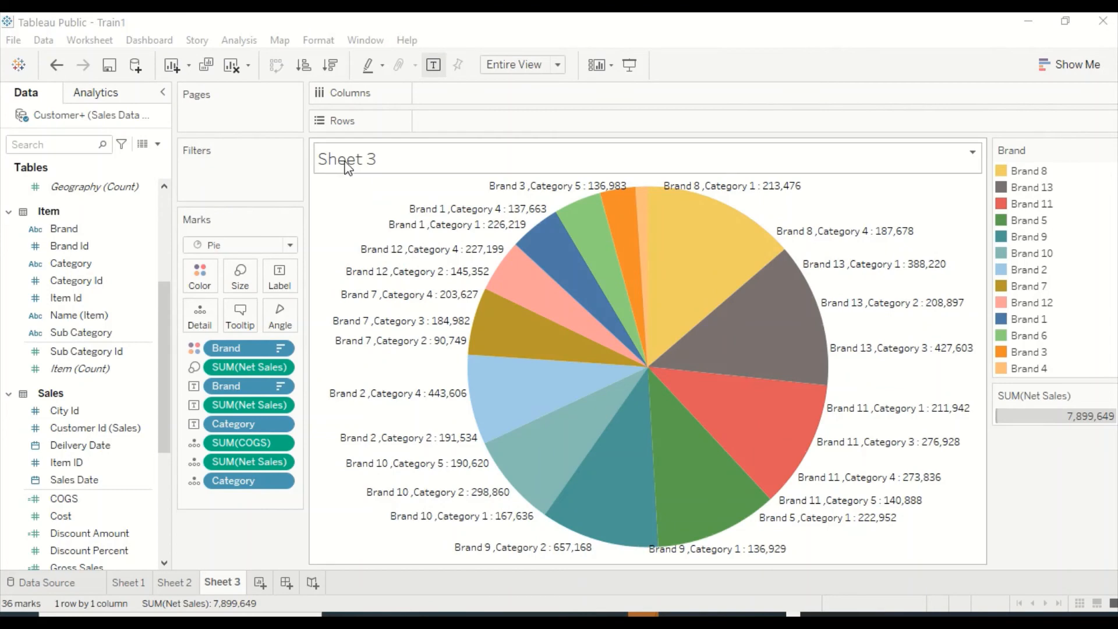
# Sort the brands ascending by Net Sales and switch the order to descending.
pyautogui.click(302, 69)
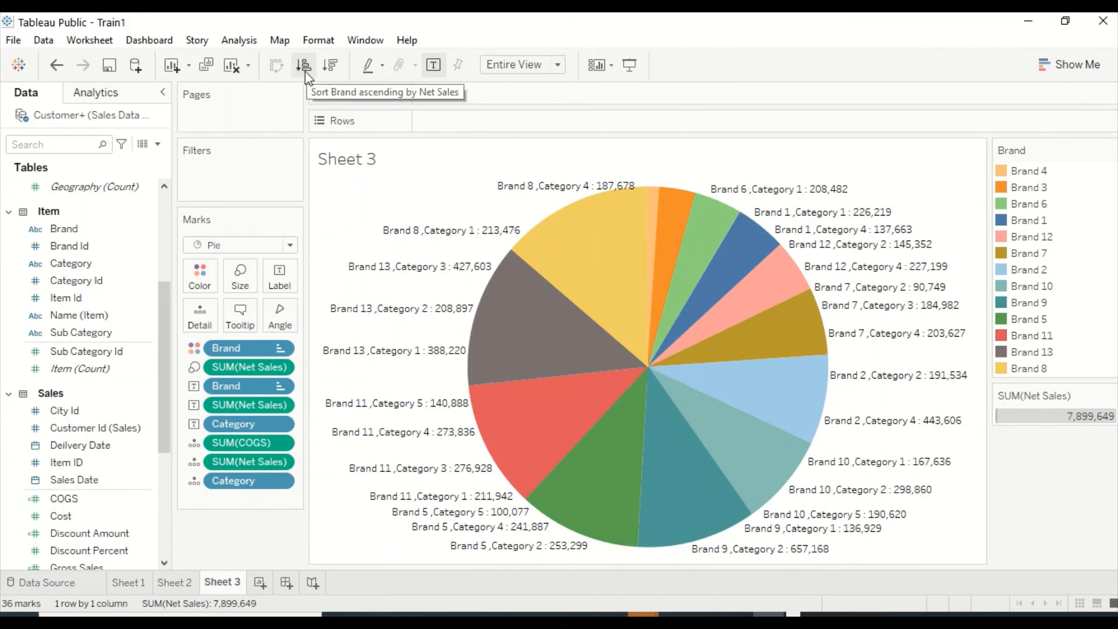
pyautogui.click(330, 68)
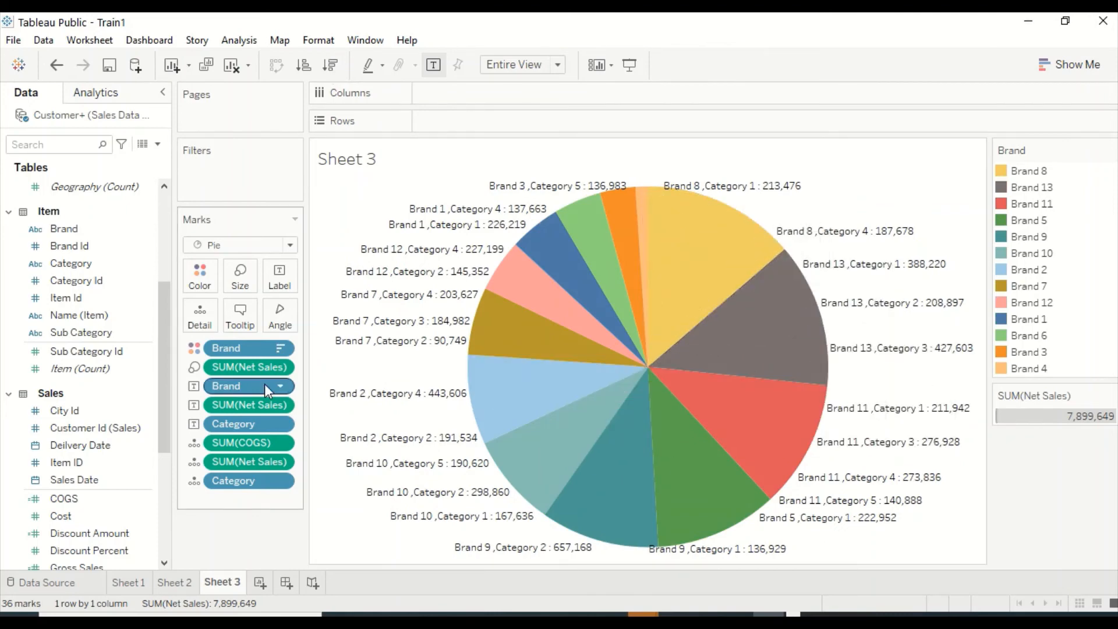
# Remove Category from both the slice labels and the pie's detail level so each brand forms a single slice.
pyautogui.moveTo(246, 424); pyautogui.dragTo(120, 407)
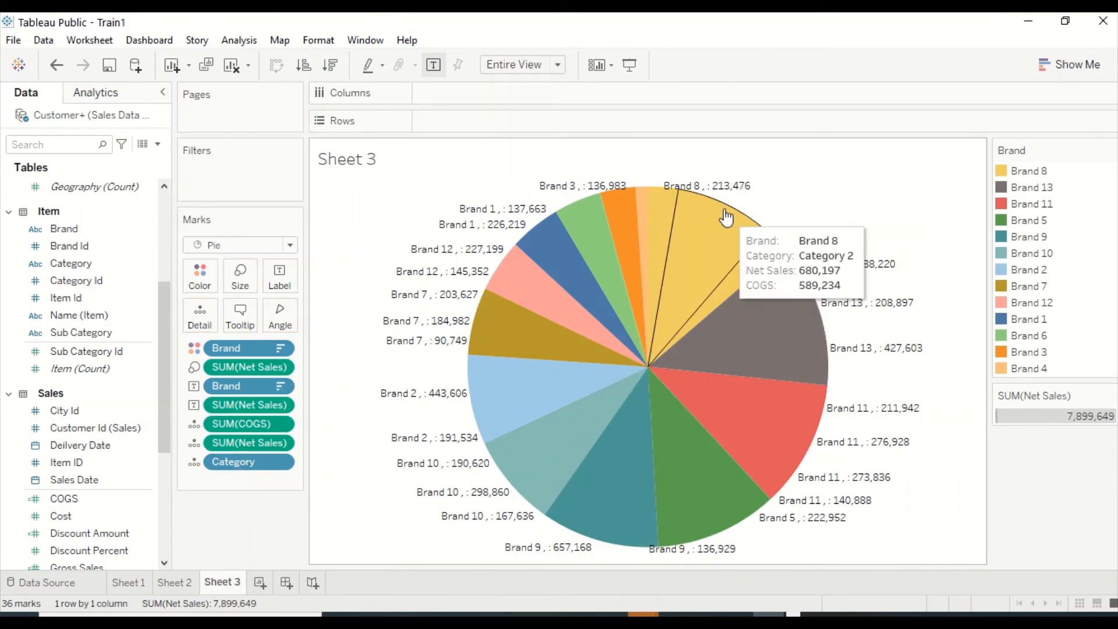
pyautogui.moveTo(245, 461); pyautogui.dragTo(117, 442)
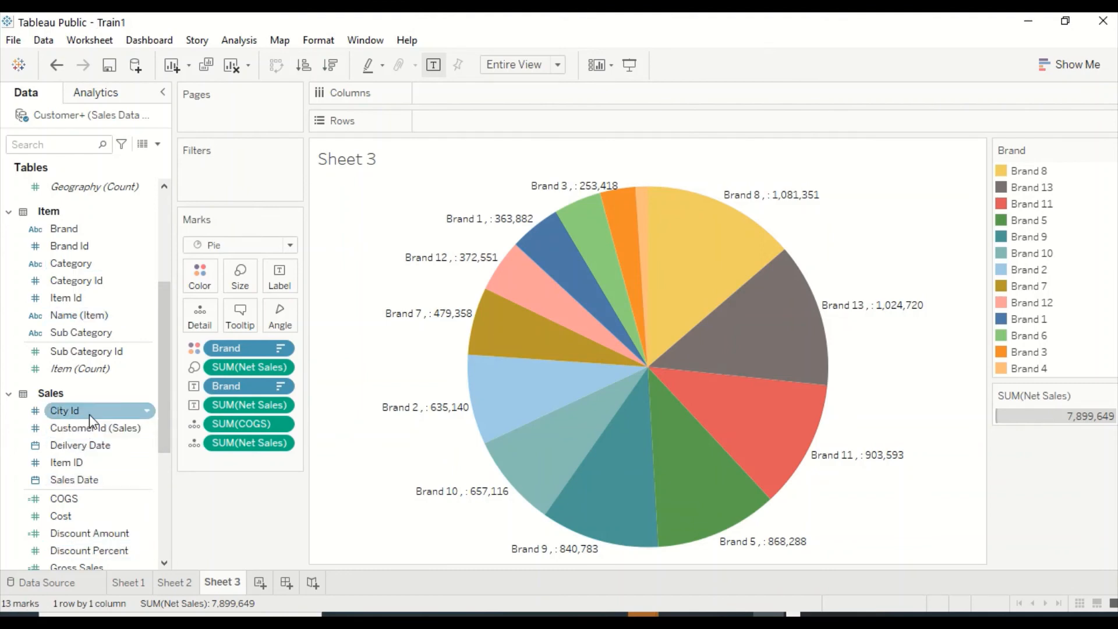
# Add Discount Amount from the Sales table to the pie's details and check the tooltips of several brand slices.
pyautogui.scroll(-3, 87, 419)
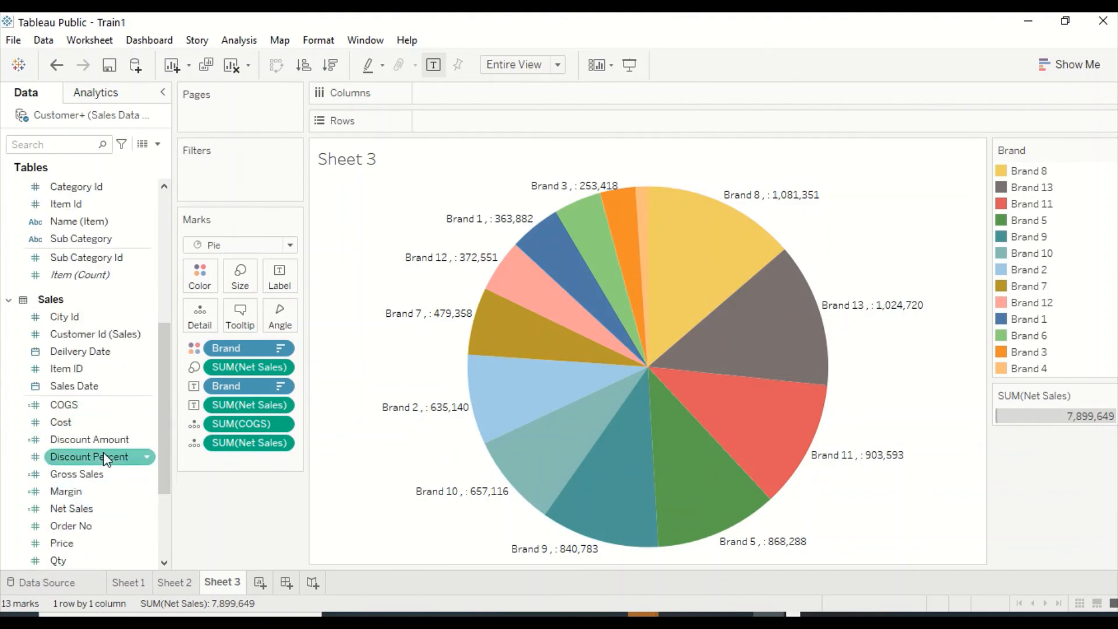
pyautogui.moveTo(91, 446); pyautogui.dragTo(213, 322)
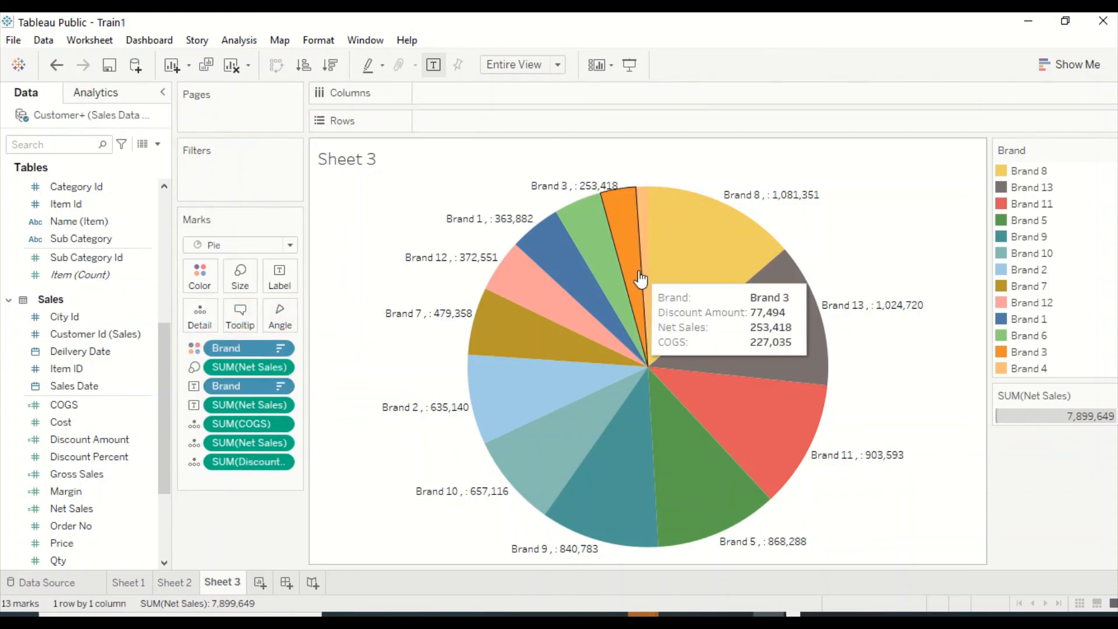
pyautogui.moveTo(652, 244)
pyautogui.moveTo(713, 426)
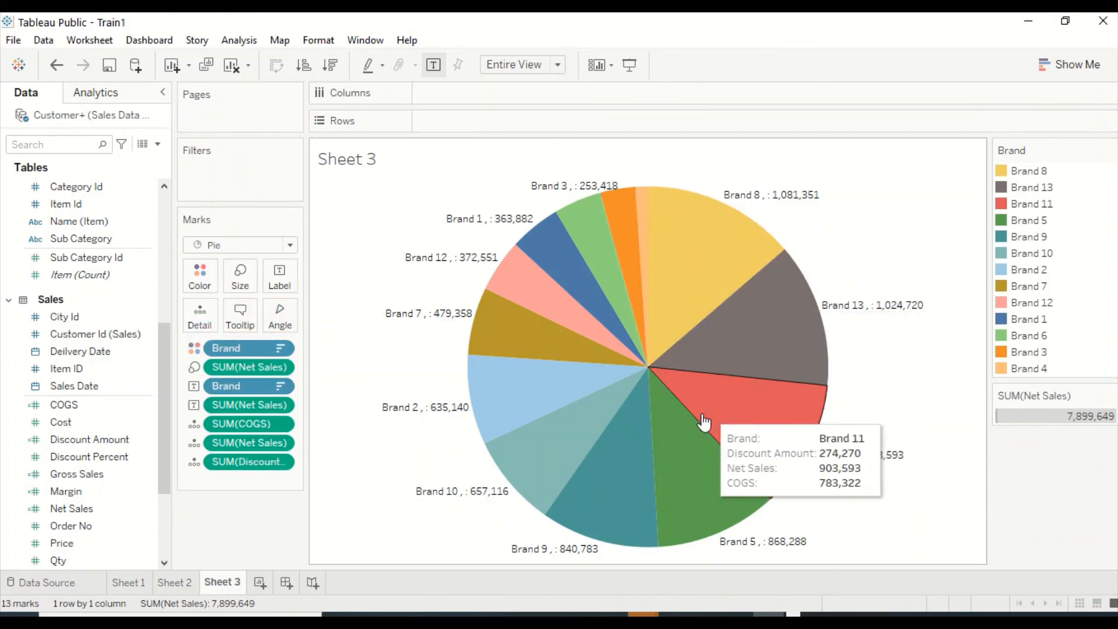
pyautogui.moveTo(690, 231)
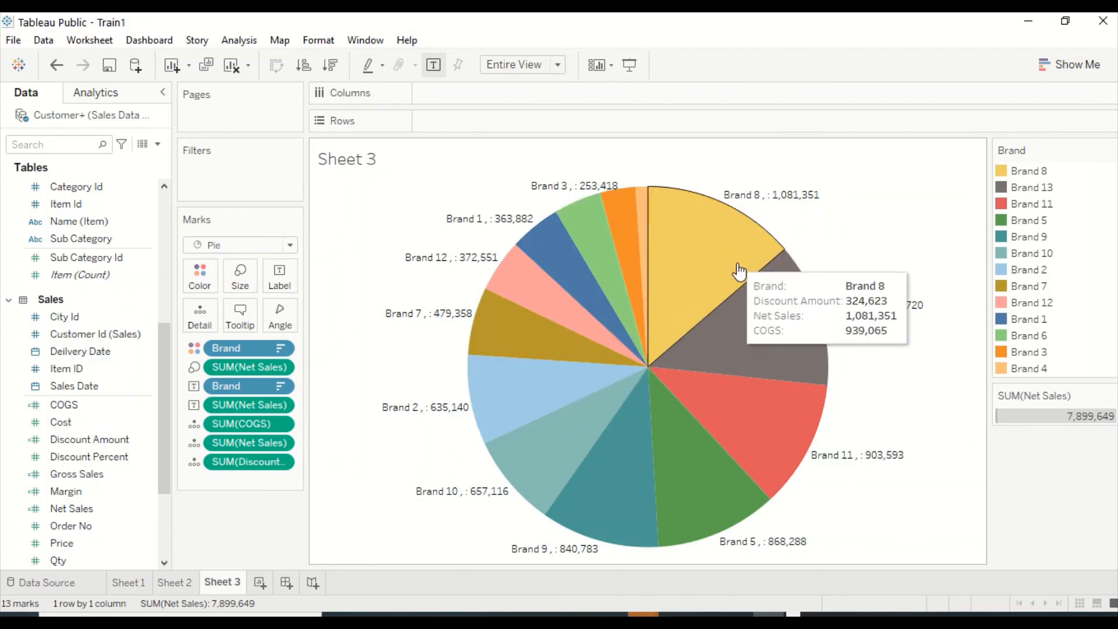
pyautogui.moveTo(541, 447)
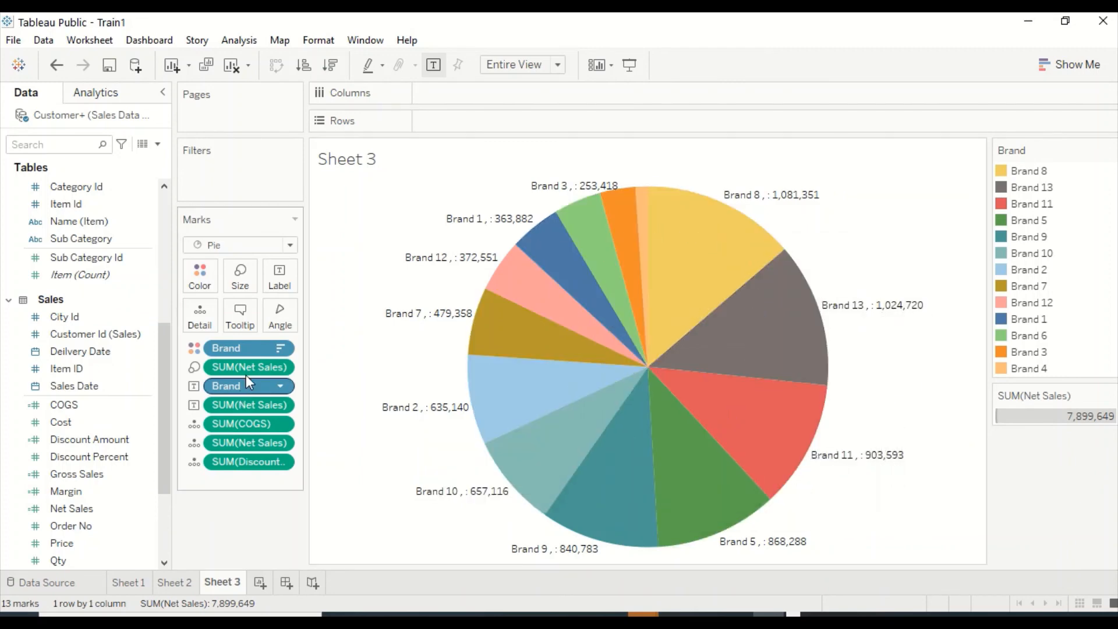
# Edit the tooltip so Discount Amount follows Brand on the same line, and check the tooltip on the pie.
pyautogui.click(240, 317)
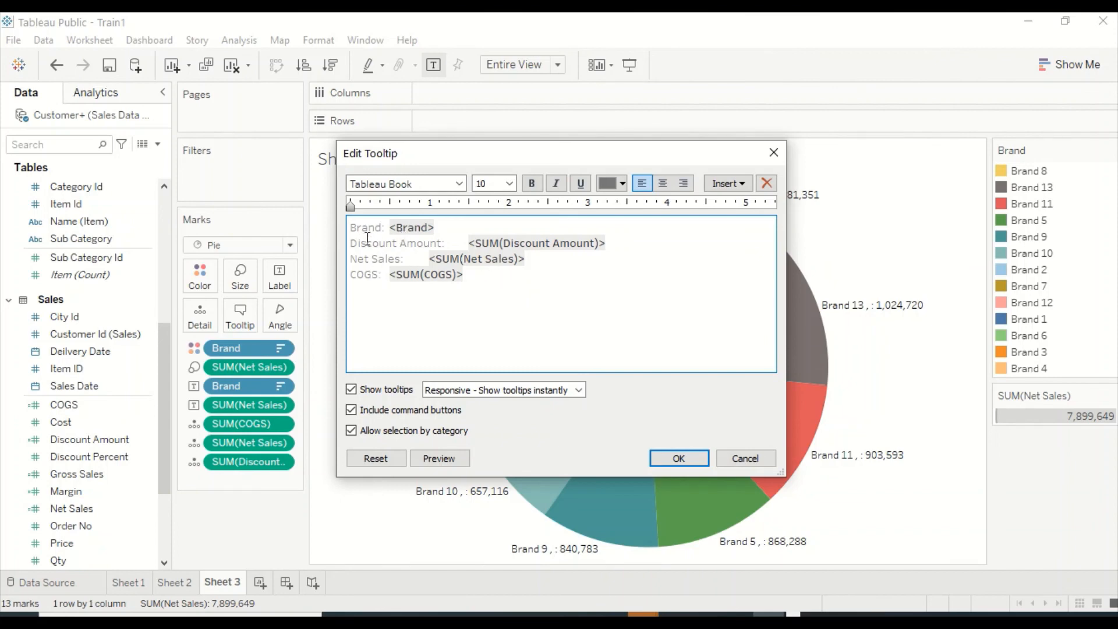
pyautogui.click(470, 222)
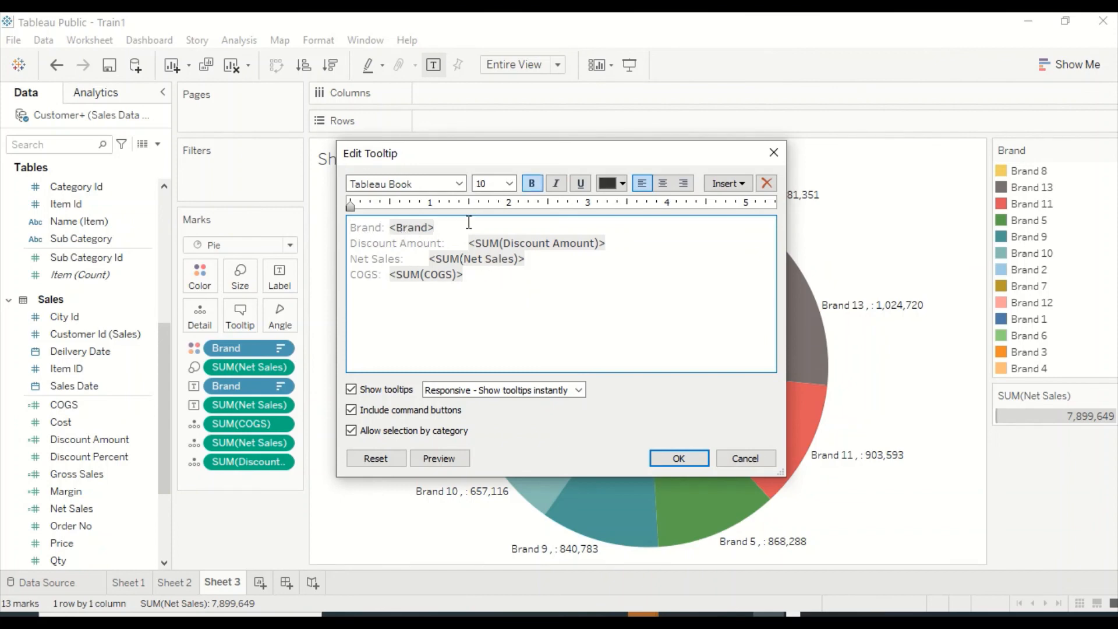
pyautogui.press('Delete')
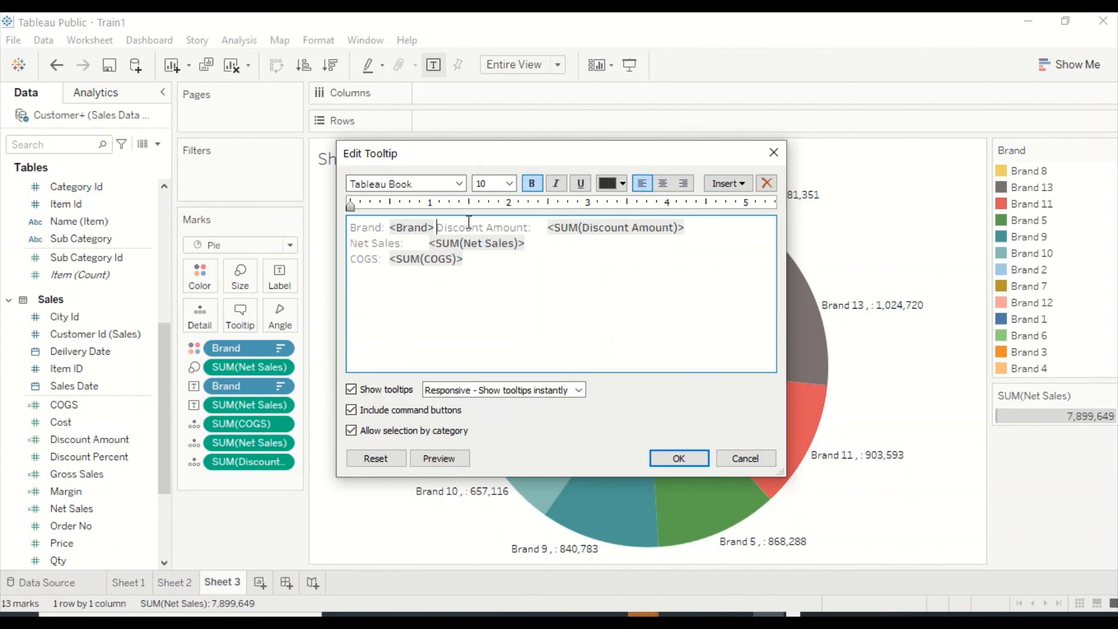
pyautogui.click(669, 457)
pyautogui.moveTo(699, 304)
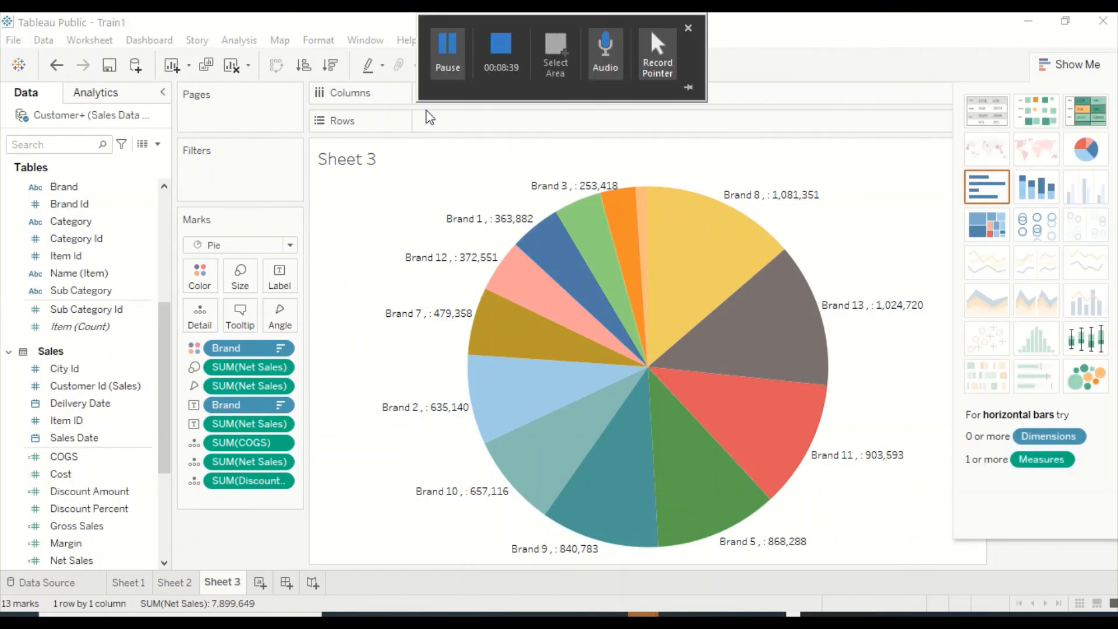
pyautogui.click(650, 27)
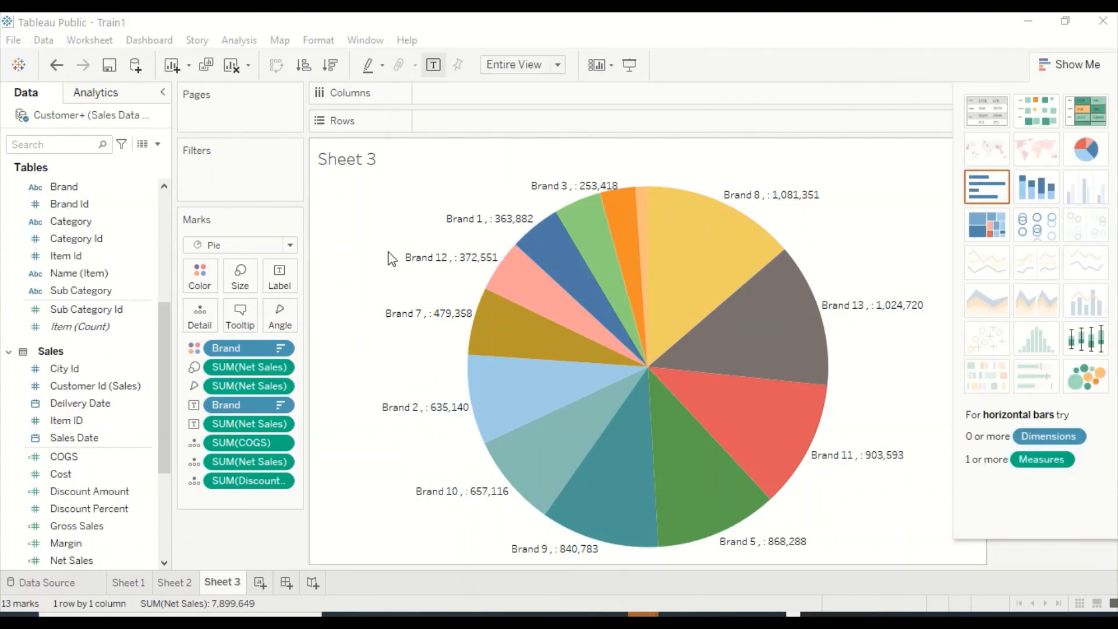